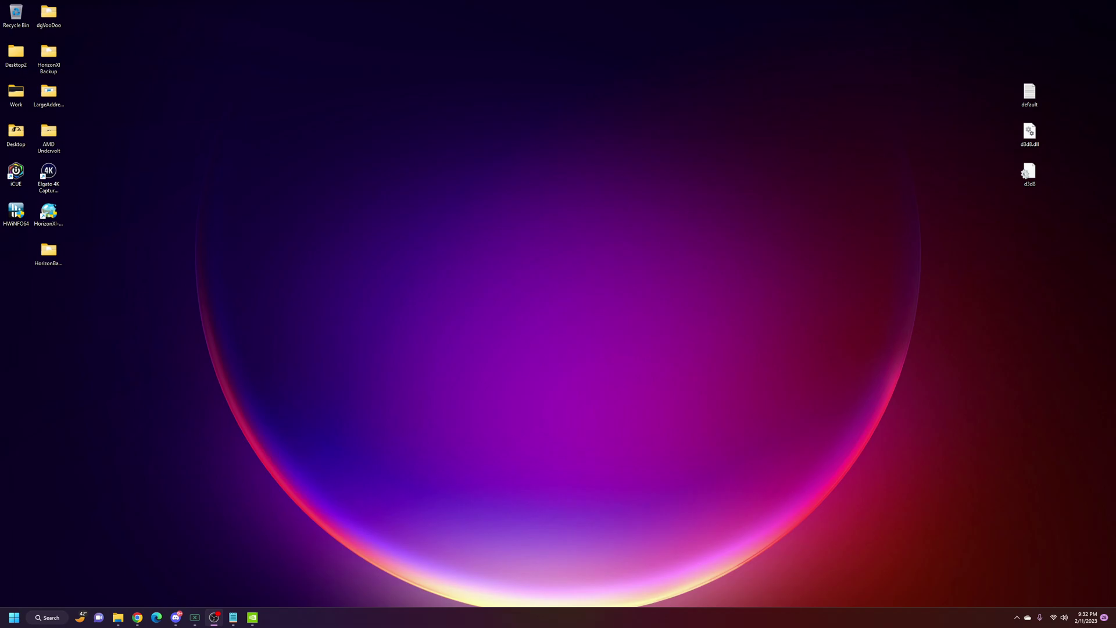
Switch to NVIDIA Control Panel and inspect the global settings, the horizon-loader.exe program settings and the option to add a program.
drag(174, 6, 222, 93)
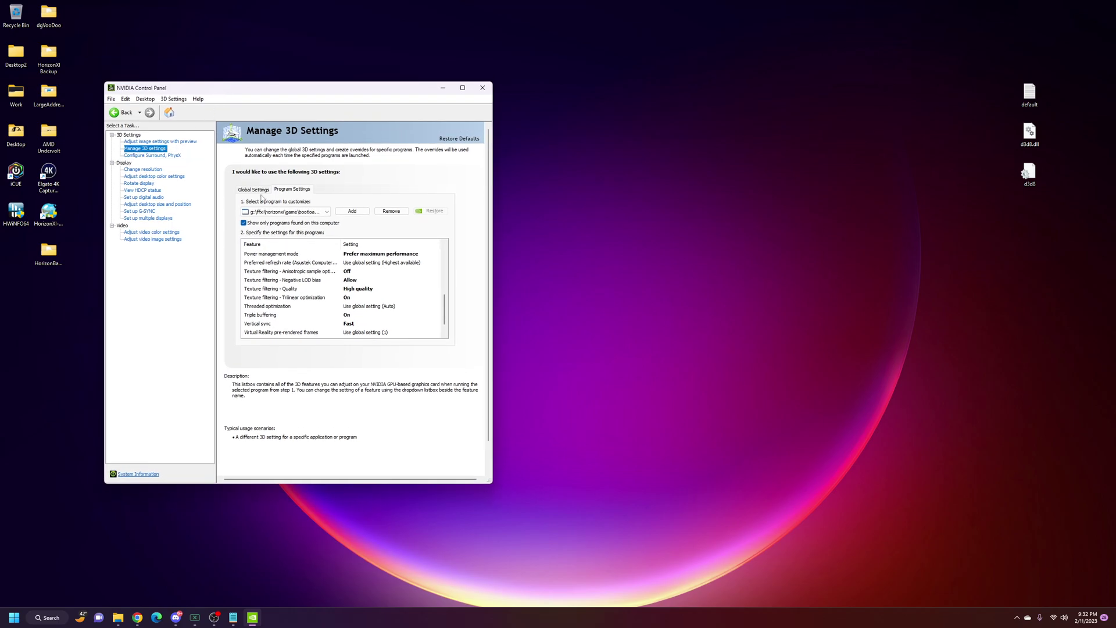
click(258, 192)
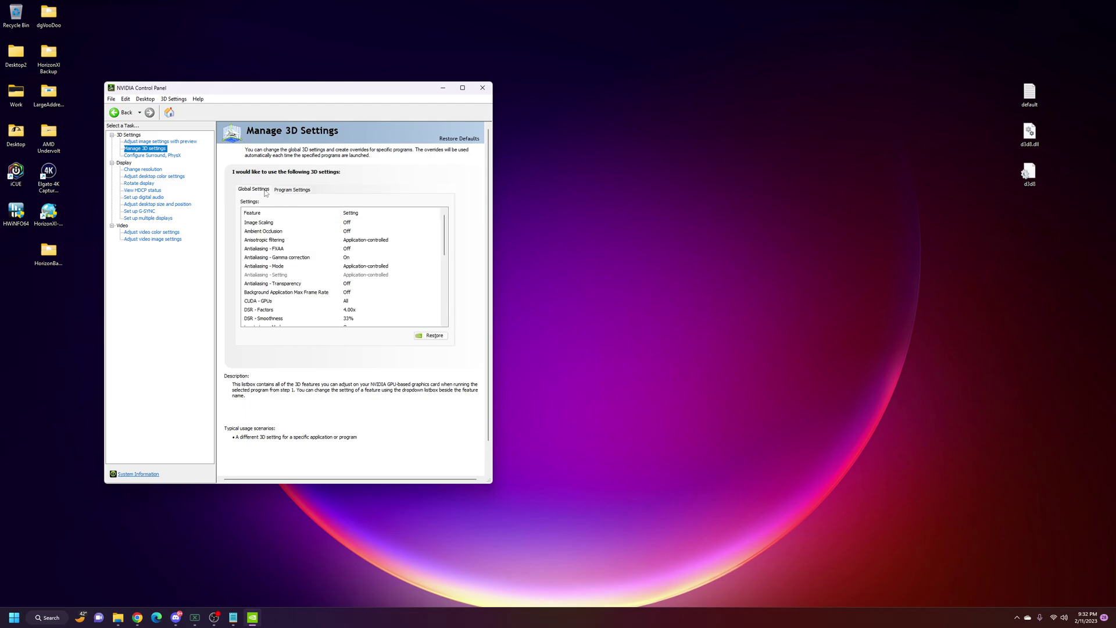
click(290, 193)
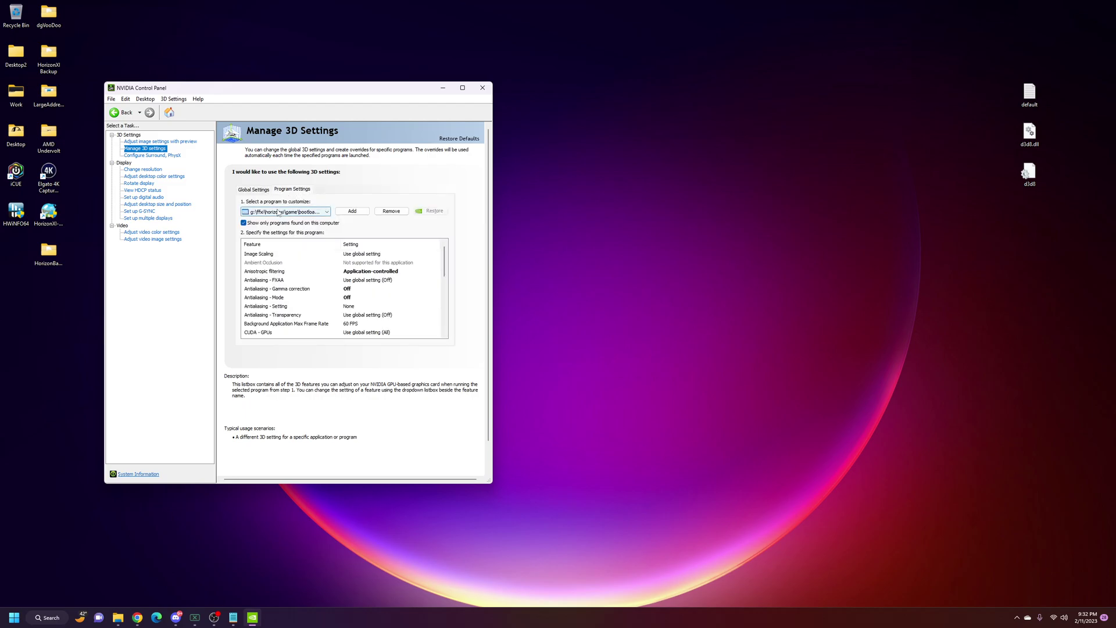
click(318, 215)
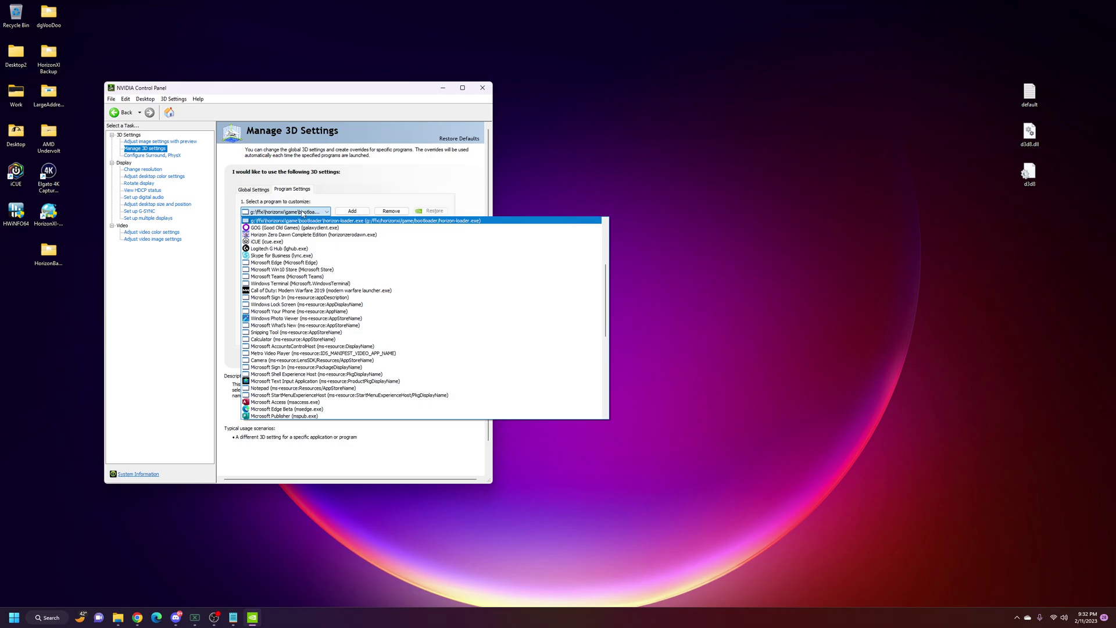
click(301, 211)
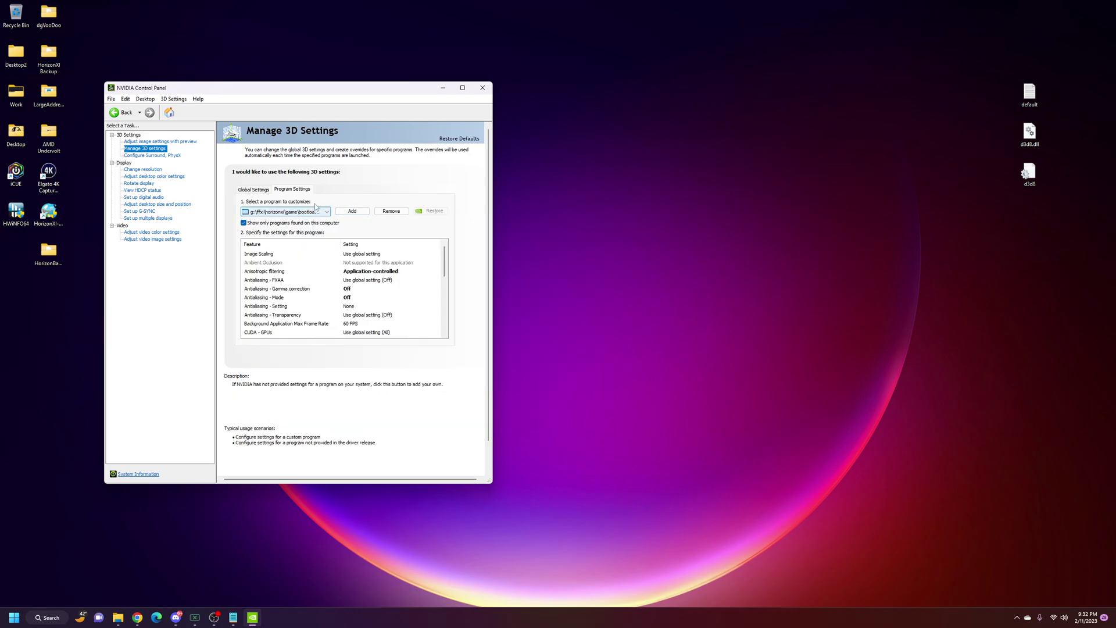
click(357, 212)
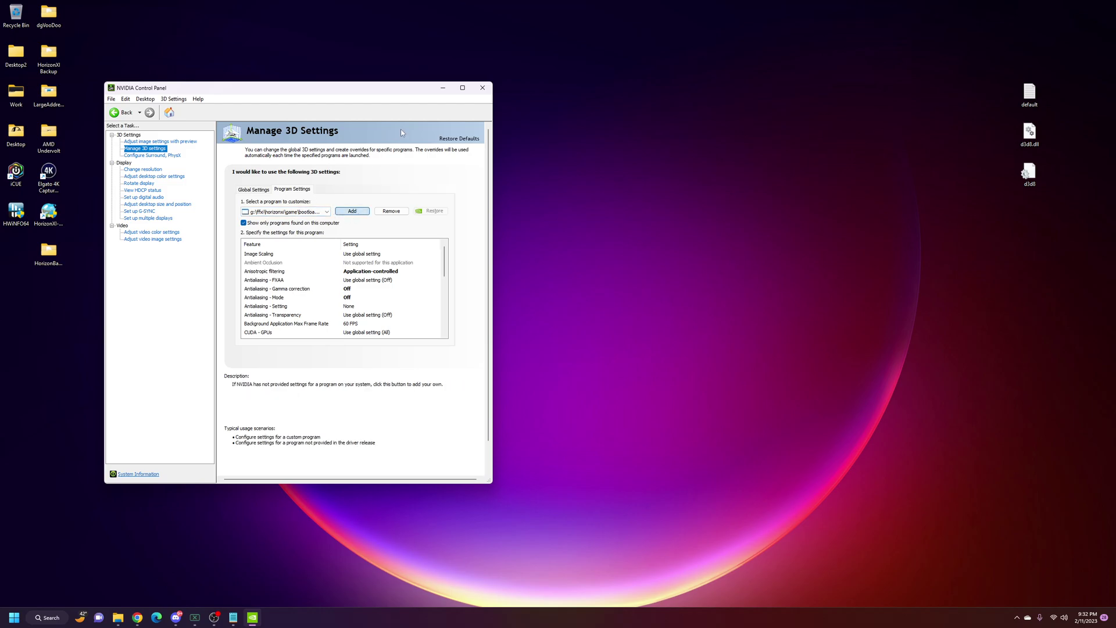
click(346, 210)
key(Escape)
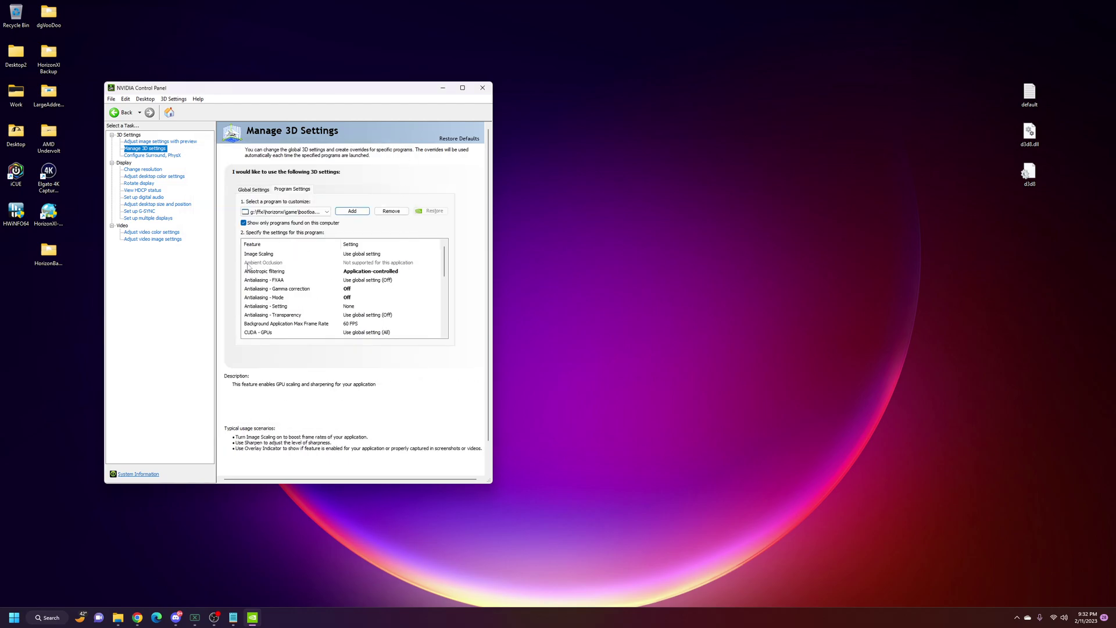
Set Texture filtering - Trilinear optimization to Off for horizon-loader.exe and apply the change.
drag(447, 254, 448, 256)
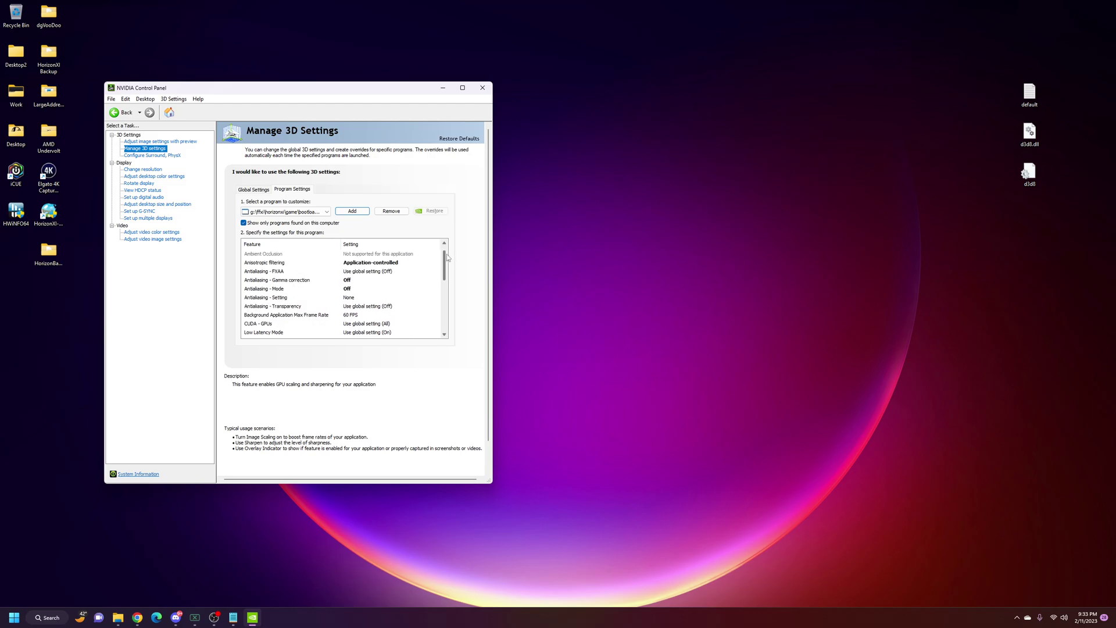
drag(448, 257, 446, 261)
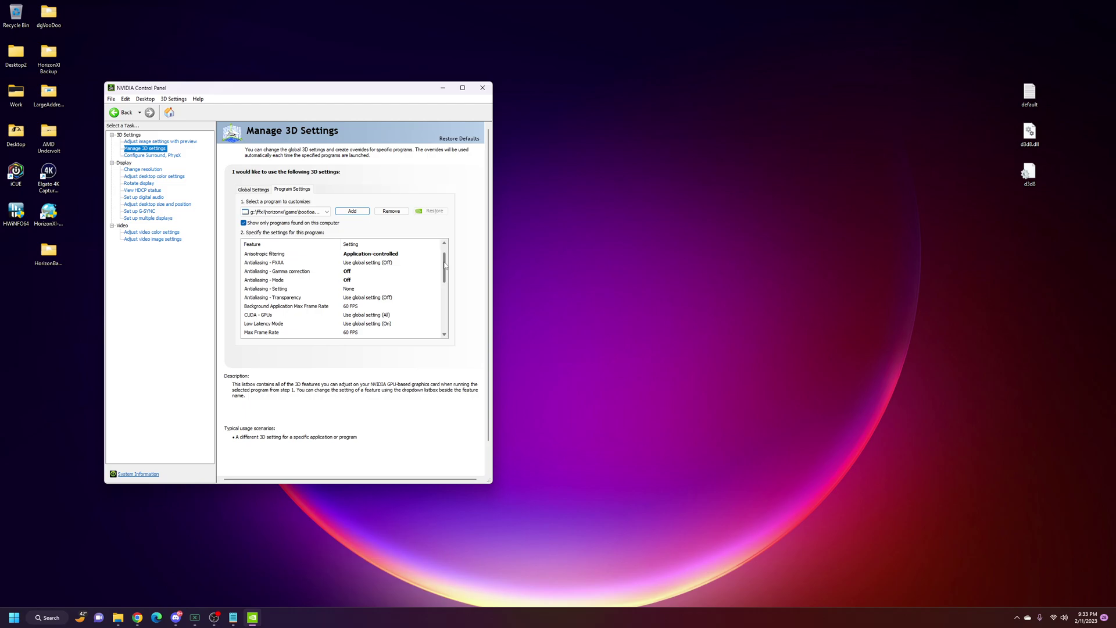
drag(444, 266, 444, 278)
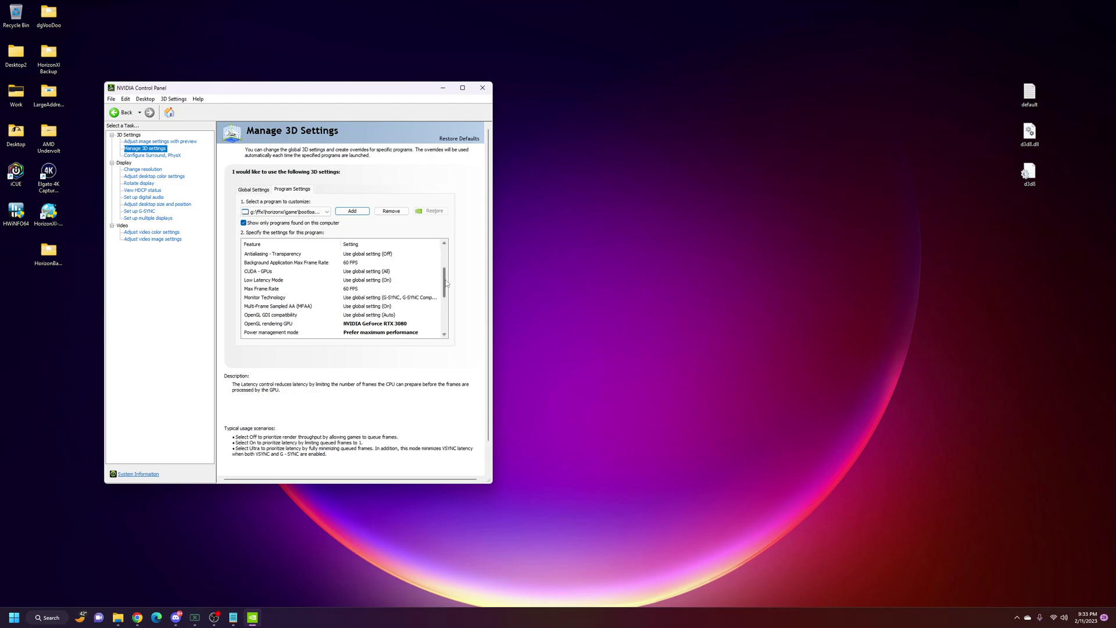
drag(446, 283, 444, 302)
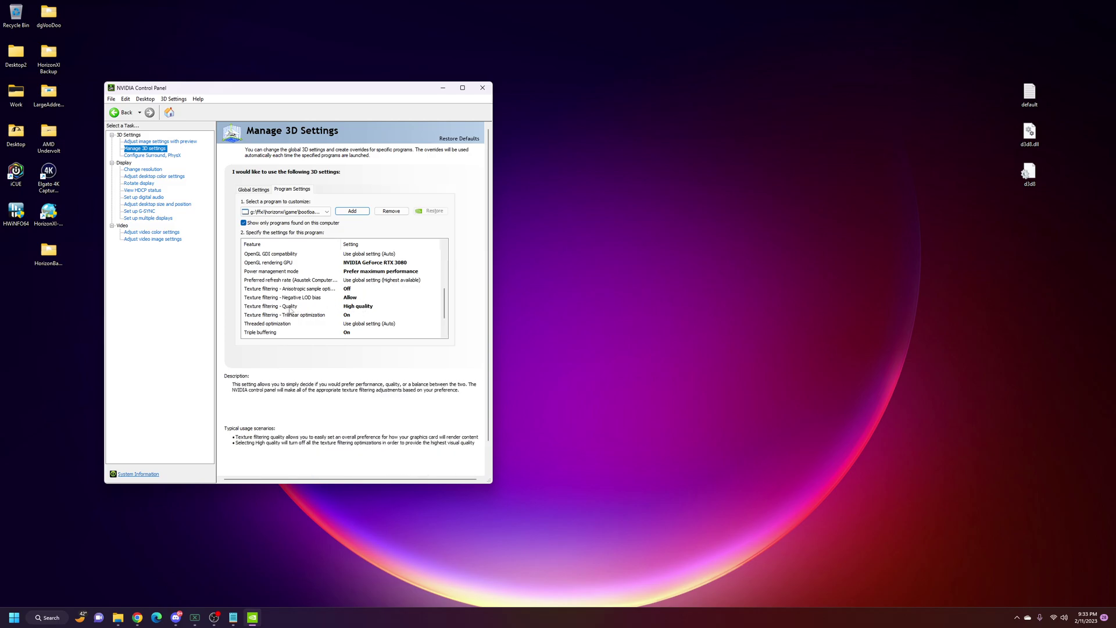
click(348, 317)
click(355, 332)
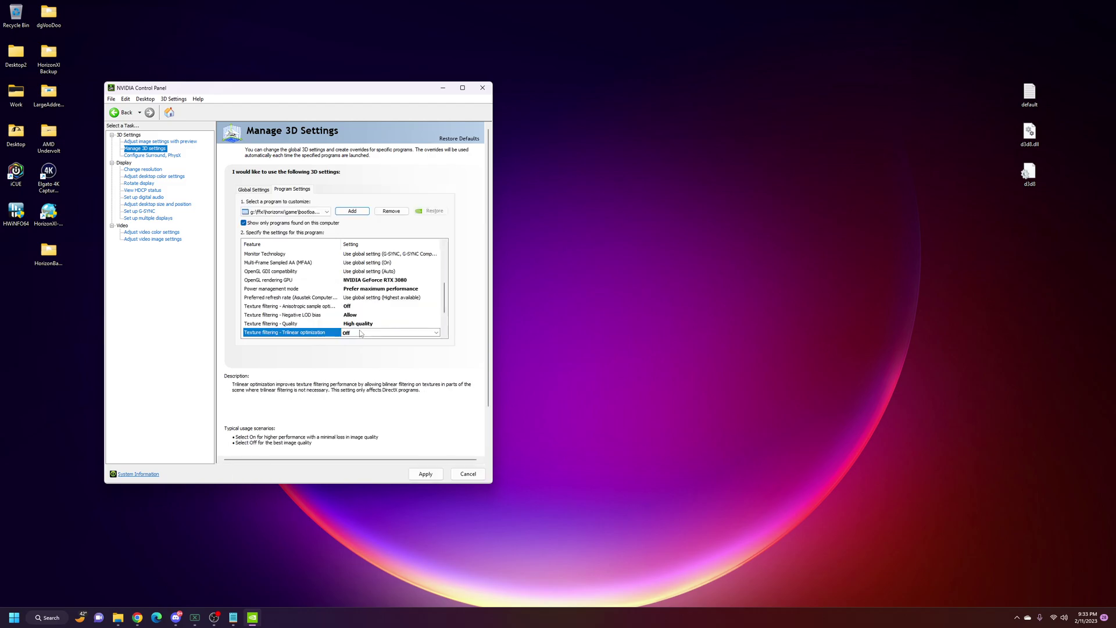
click(435, 473)
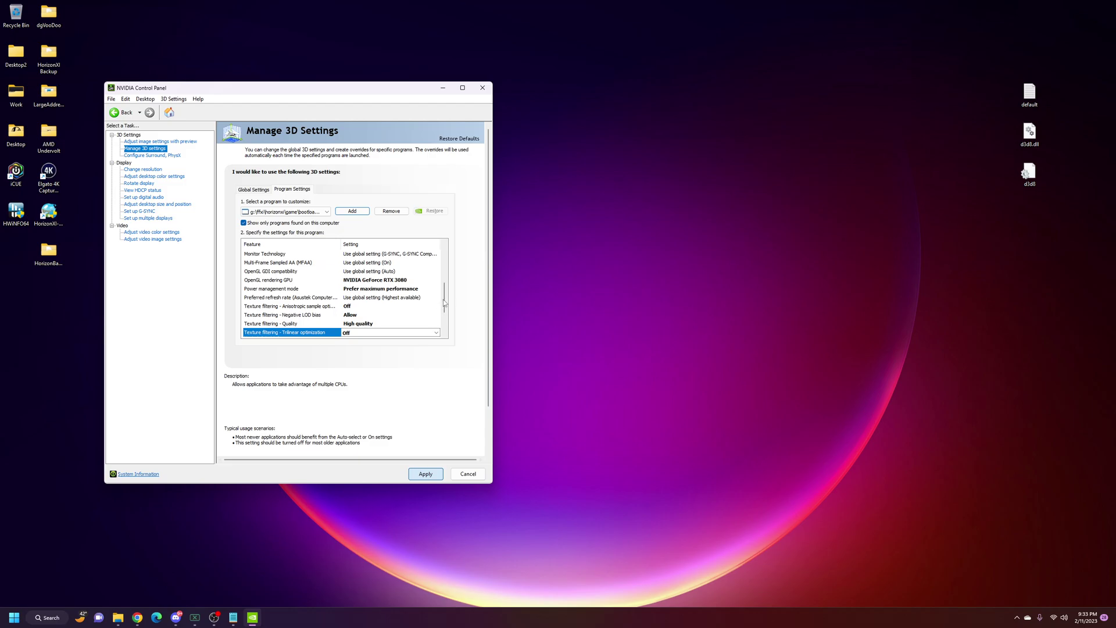
Review the program's remaining 3D settings, including triple buffering and vertical sync, and close NVIDIA Control Panel.
scroll(446, 303, down, 2)
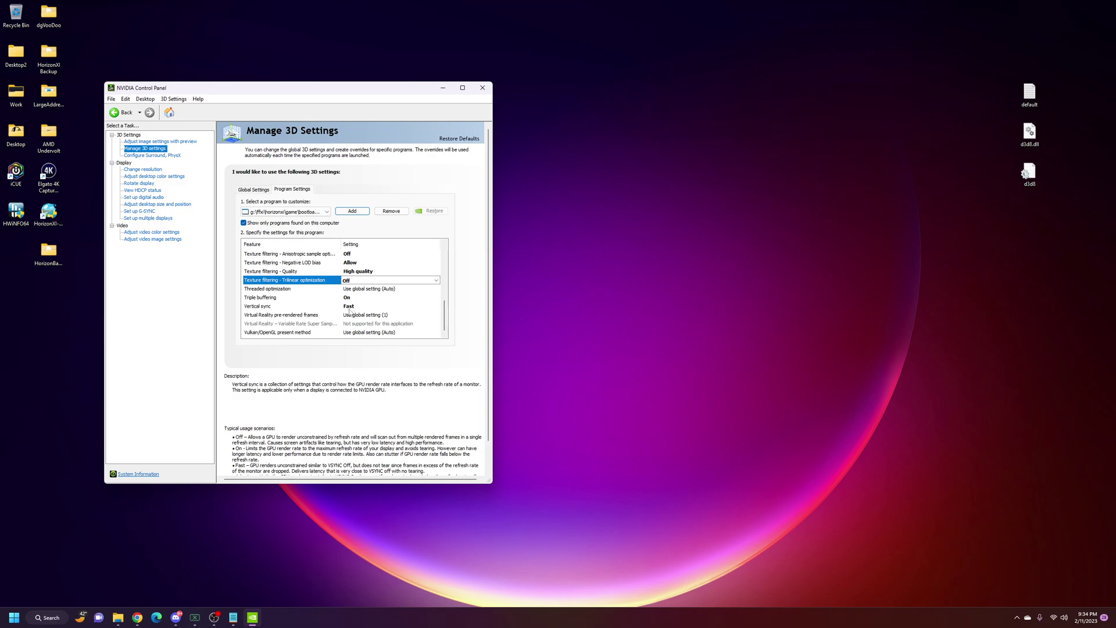
drag(447, 321, 448, 262)
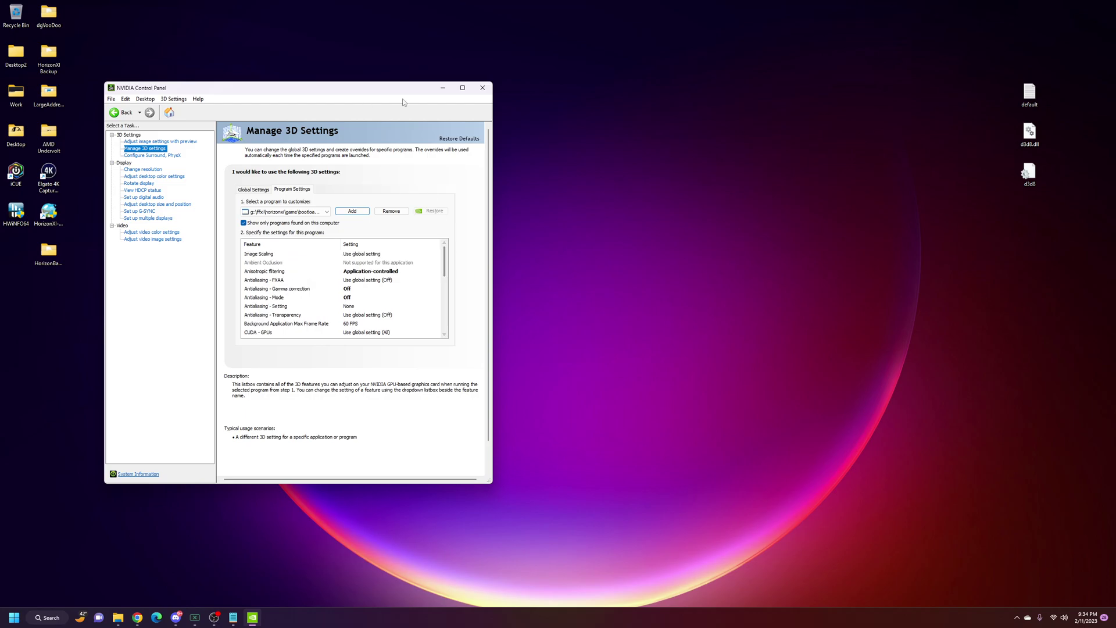
click(482, 88)
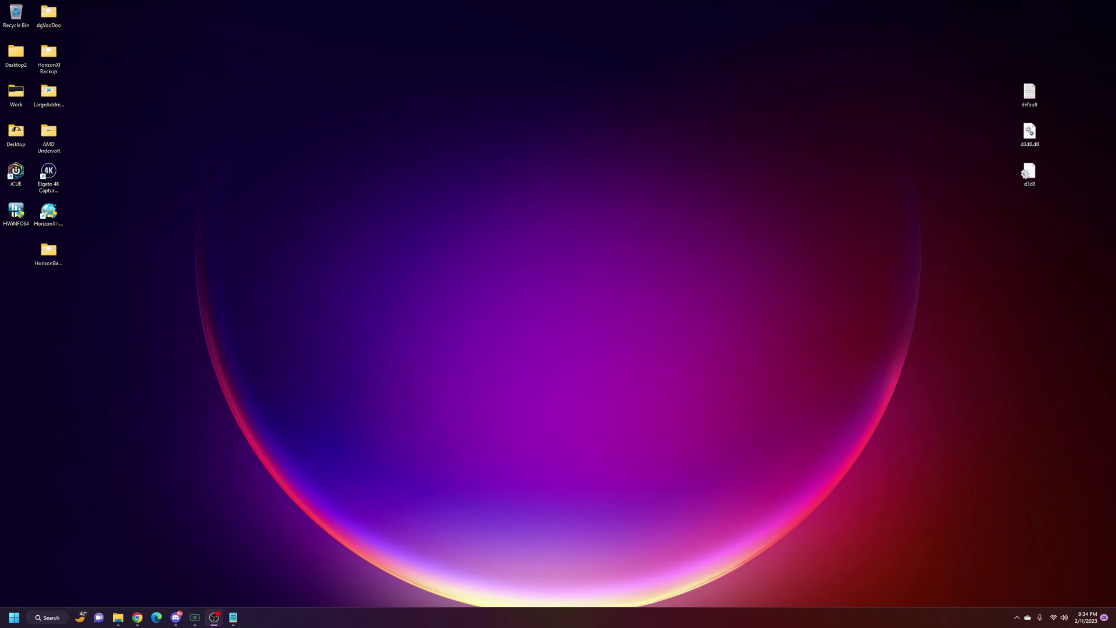
Switch to Chrome and look over the Direct3D8 to Direct3D9 Proxy README post on the Ashita forum.
drag(378, 1, 401, 14)
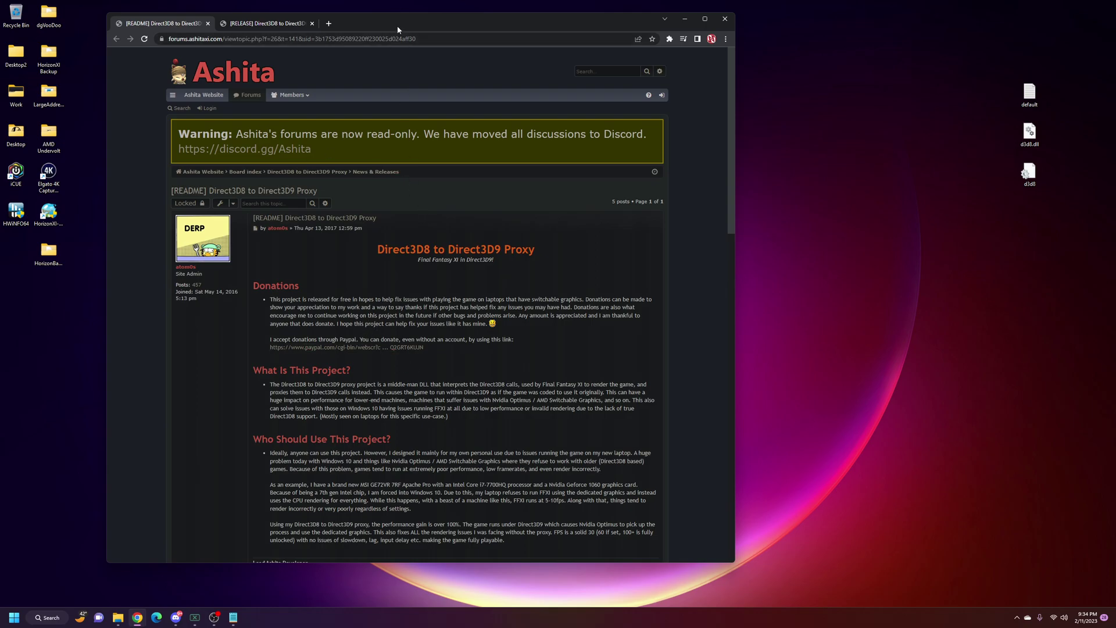
drag(397, 29, 396, 44)
scroll(282, 110, down, 5)
scroll(282, 110, up, 4)
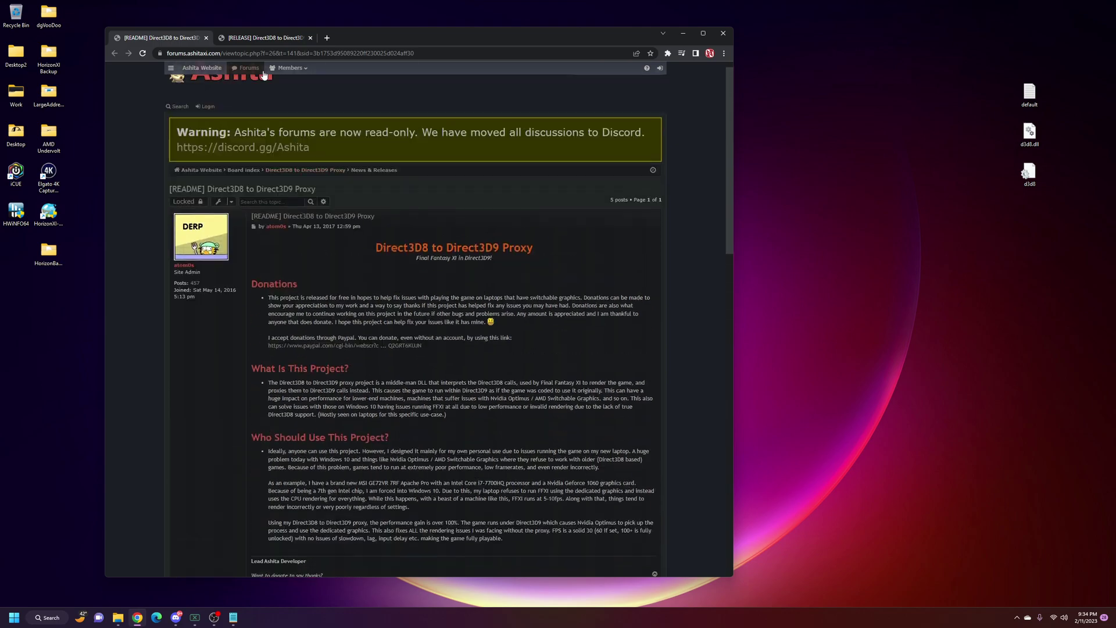
Examine the changelog and the downloadable attachment in the Direct3D8 to Direct3D9 Proxy v1.1.0.0 release post.
key(ctrl+Tab)
scroll(335, 281, down, 10)
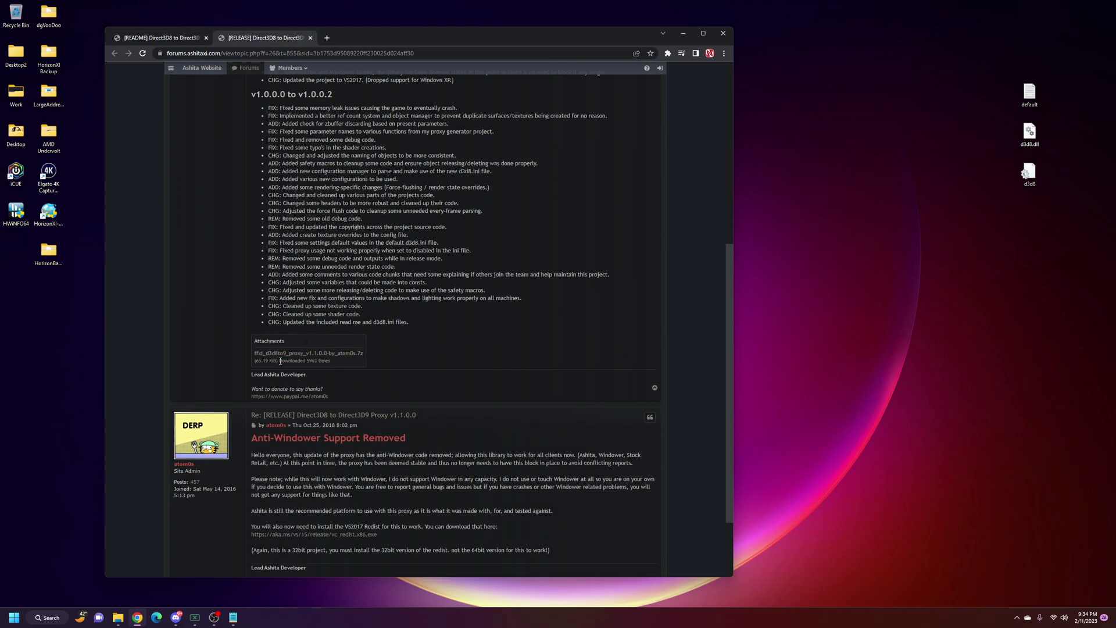
scroll(324, 275, up, 5)
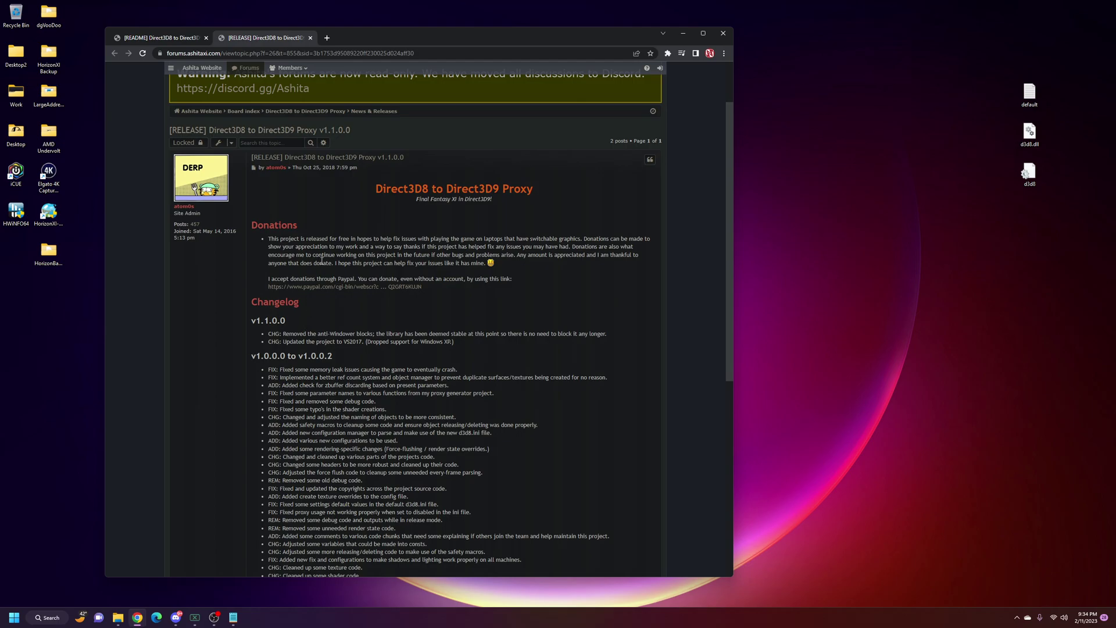
scroll(405, 327, down, 3)
scroll(405, 326, down, 2)
scroll(374, 321, up, 1)
scroll(374, 321, up, 3)
scroll(405, 124, up, 1)
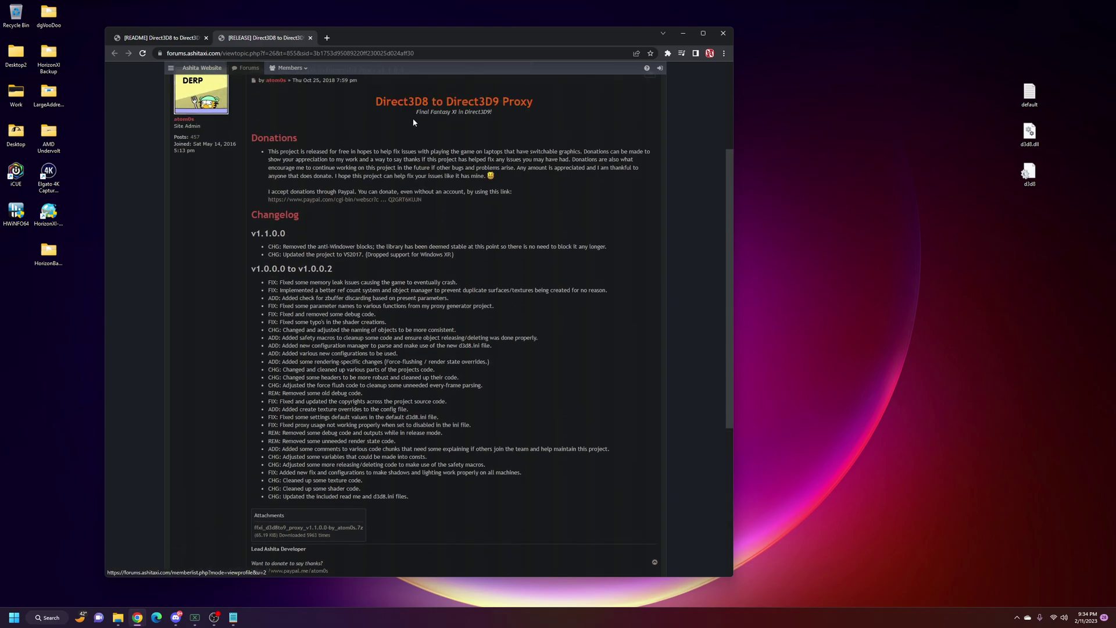
drag(414, 35, 389, 33)
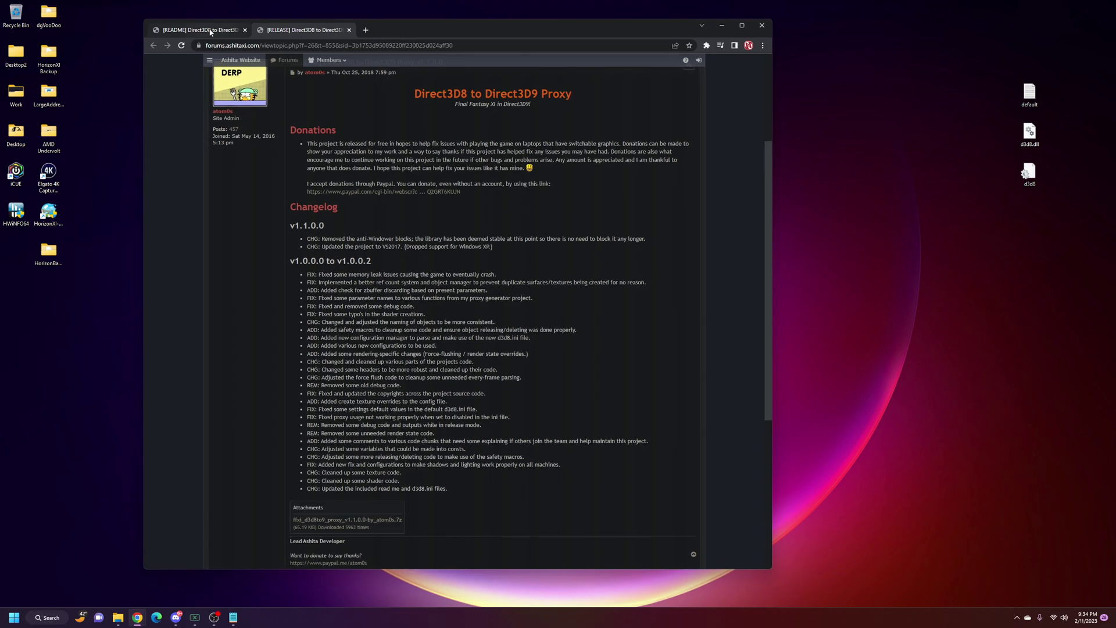
Return to the proxy's README post and examine its system requirements and installation instructions.
click(210, 32)
scroll(449, 226, down, 10)
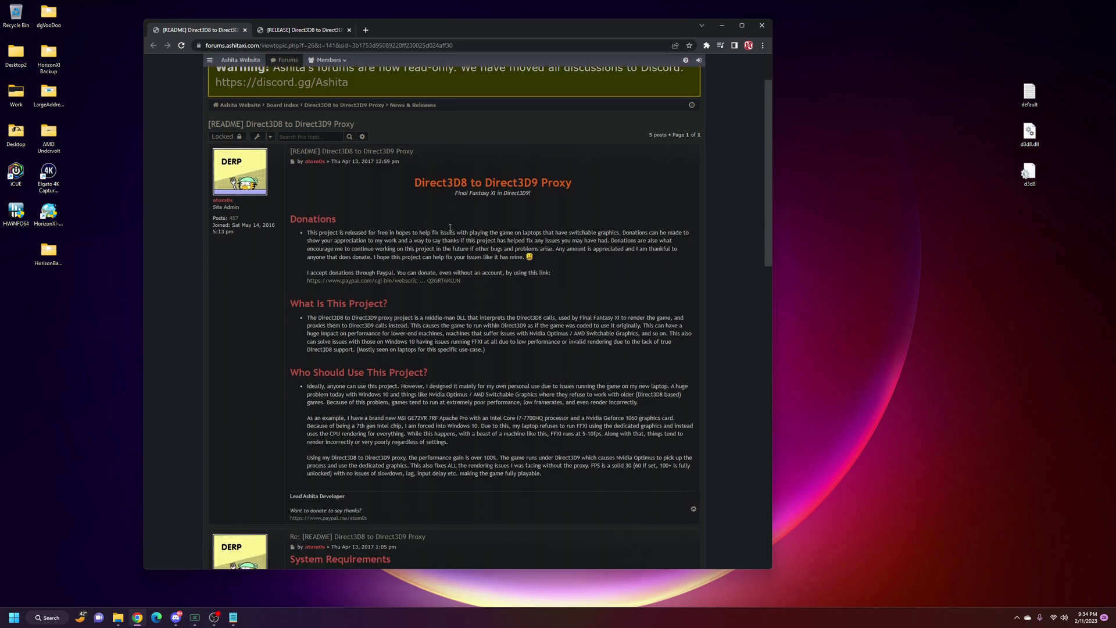
scroll(454, 241, down, 3)
scroll(465, 327, up, 3)
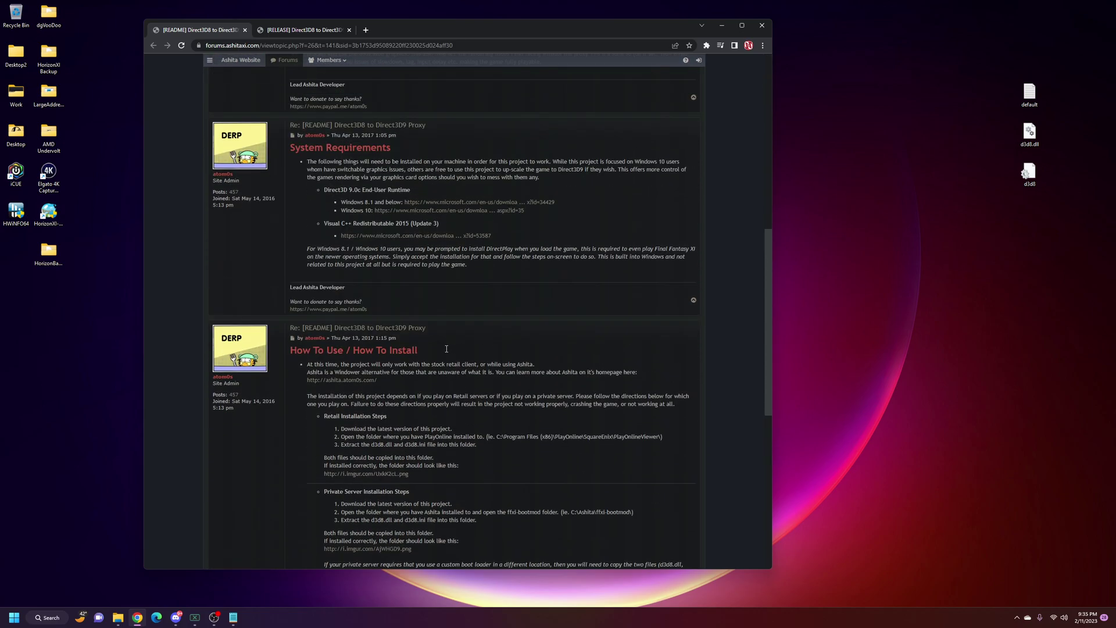
scroll(507, 255, up, 2)
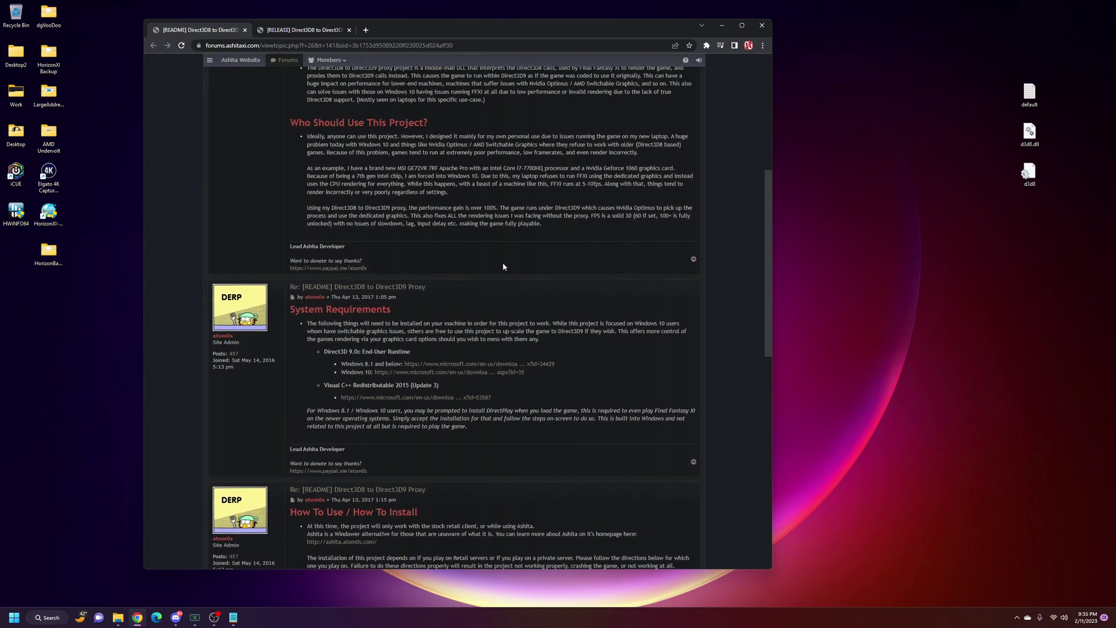
Highlight the README passages on rendering fixes, FPS, slowdown and input delay while reading, and minimize the browser.
drag(411, 276, 689, 279)
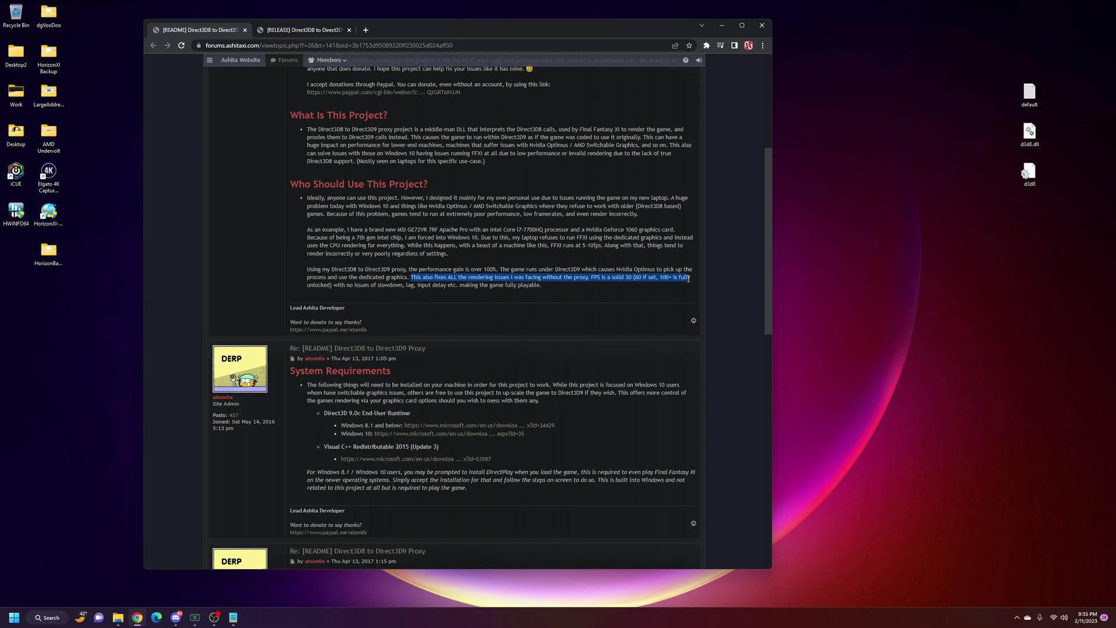
drag(333, 285, 434, 286)
drag(461, 286, 542, 285)
click(428, 285)
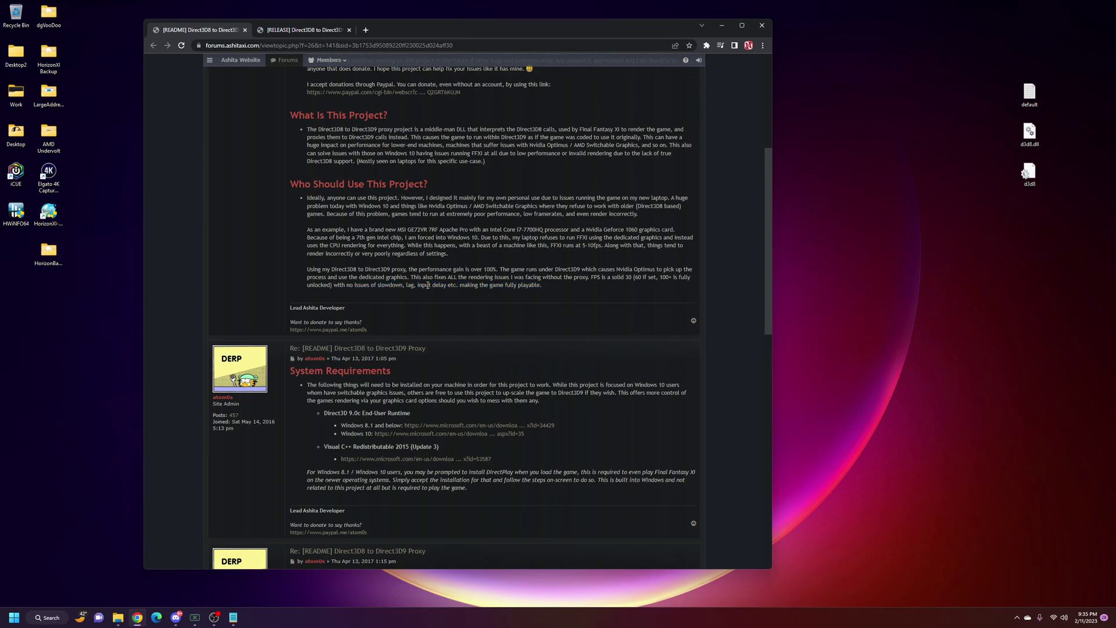
drag(334, 286, 377, 286)
click(378, 285)
click(716, 32)
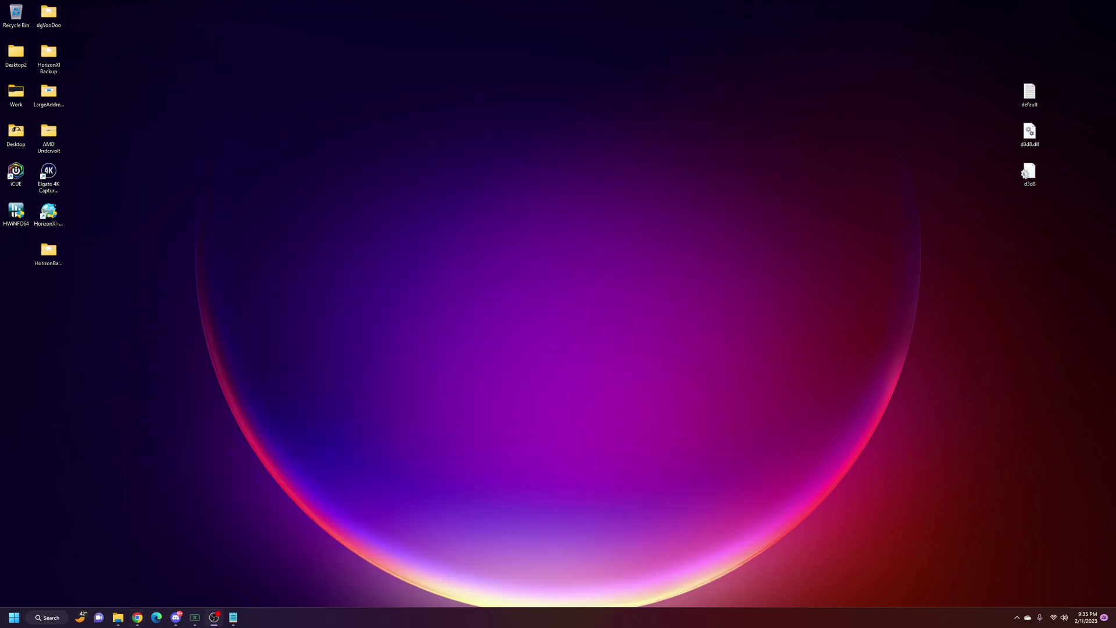
Switch to File Explorer and point out the original horizon-loader and pol files and the two d3d8 proxy files in the bootloader folder.
click(118, 618)
drag(575, 10, 471, 213)
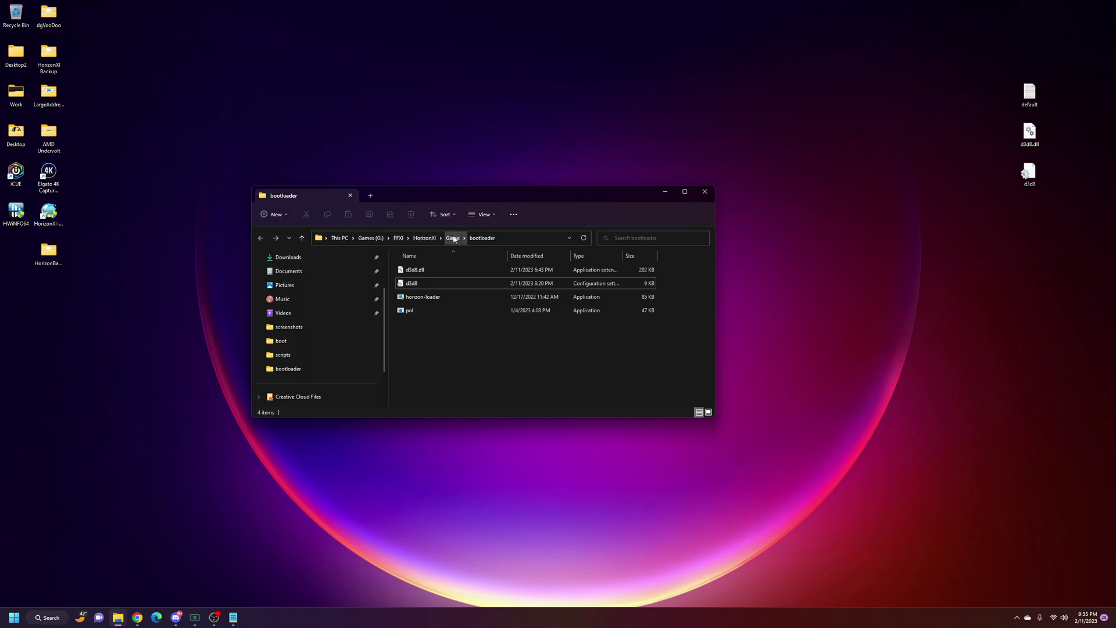
drag(682, 296, 610, 314)
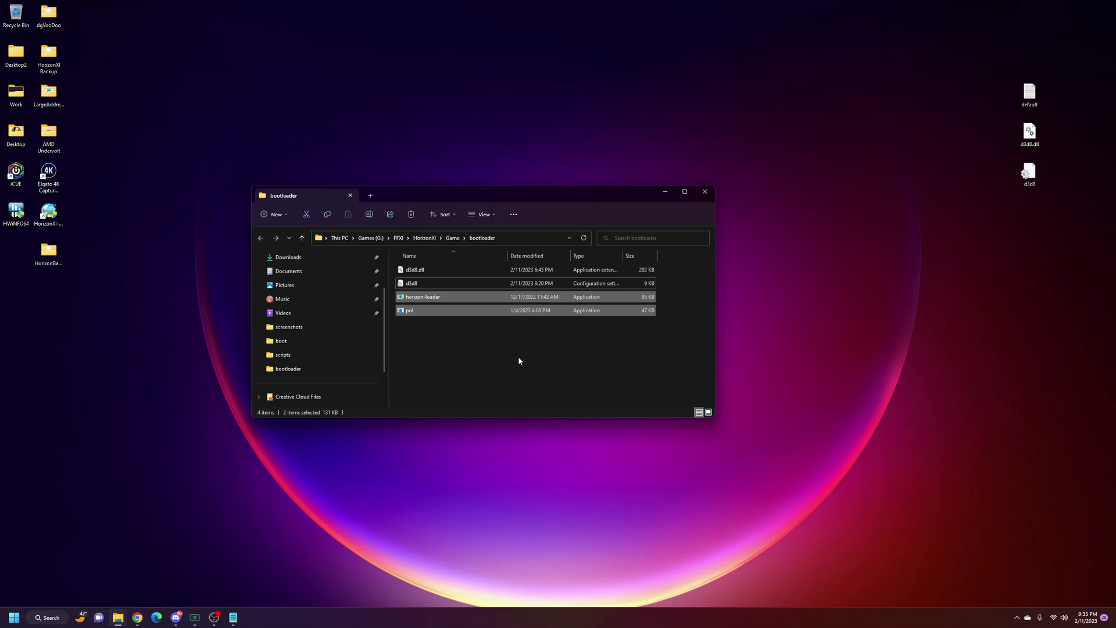
drag(669, 266, 636, 291)
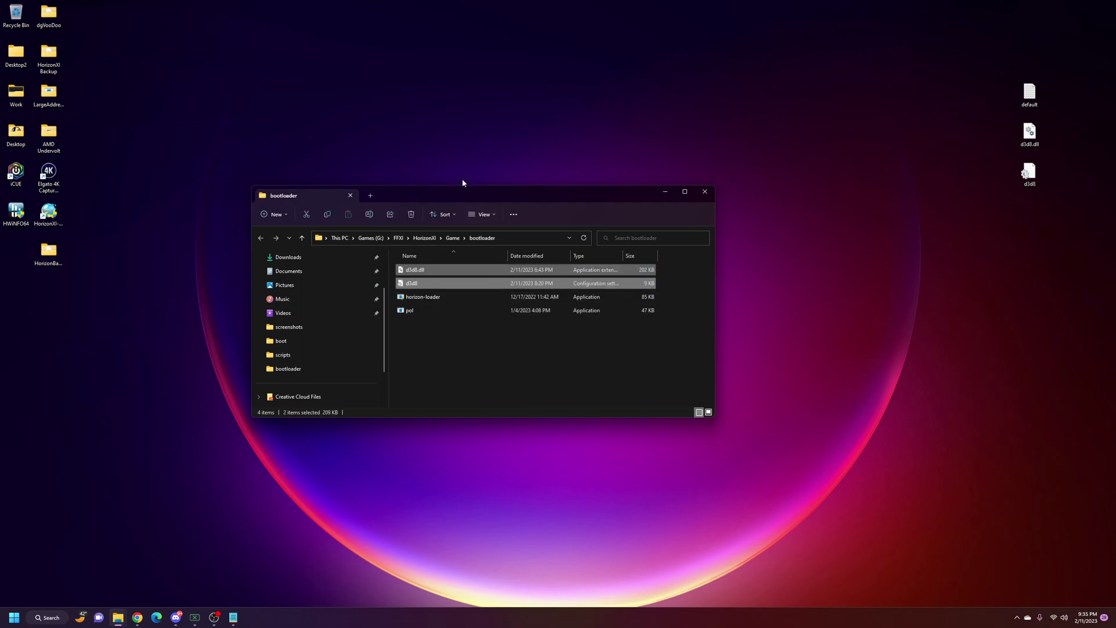
click(662, 325)
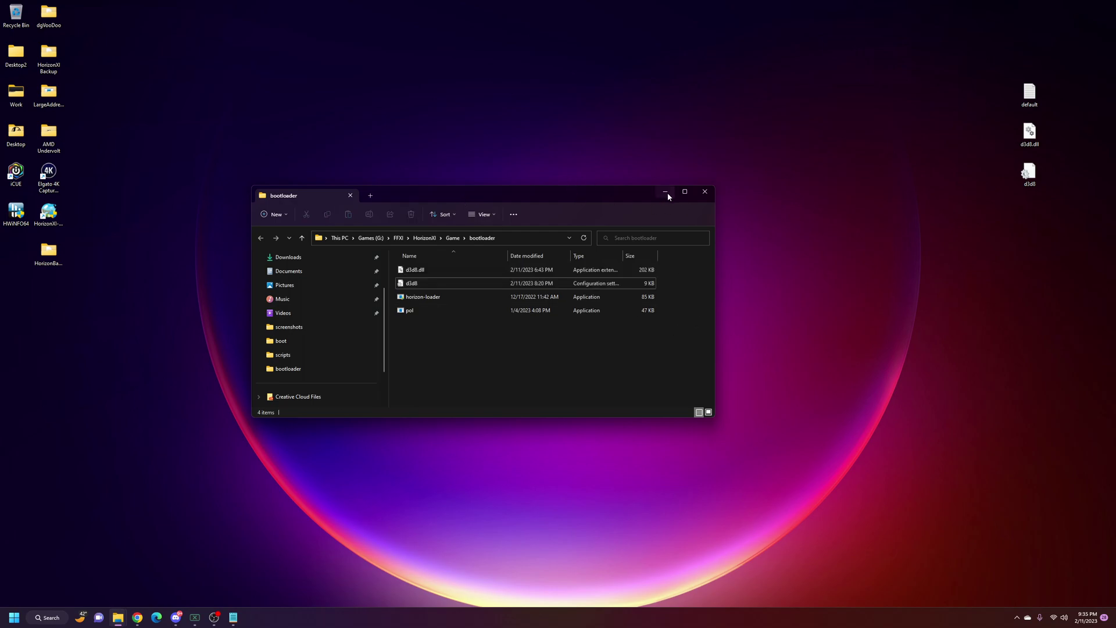
click(605, 186)
drag(592, 196, 585, 173)
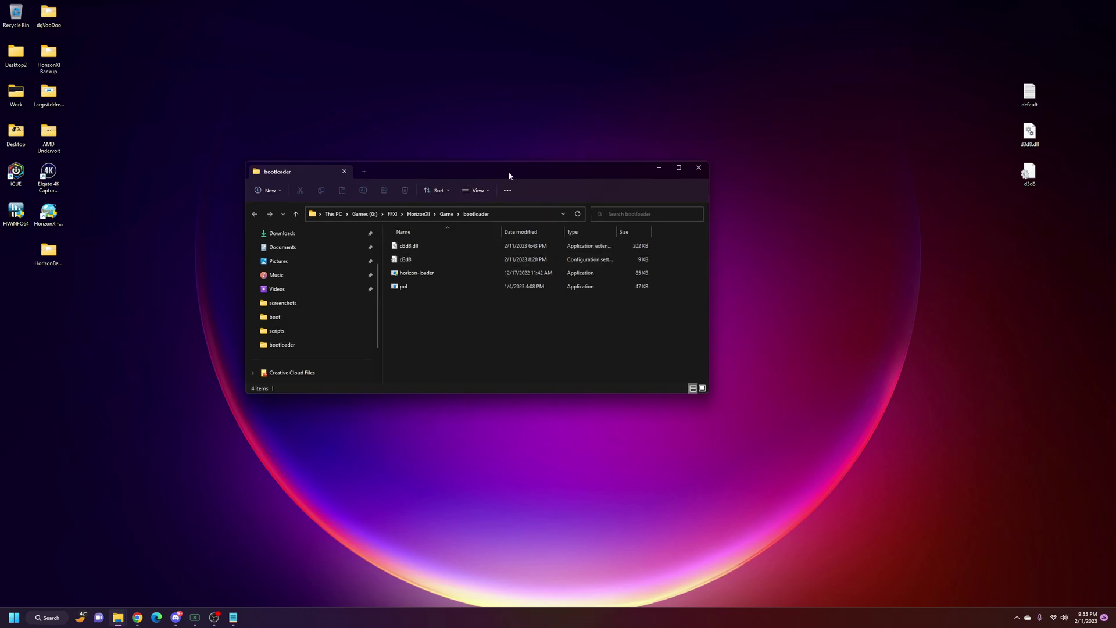
drag(506, 175, 485, 110)
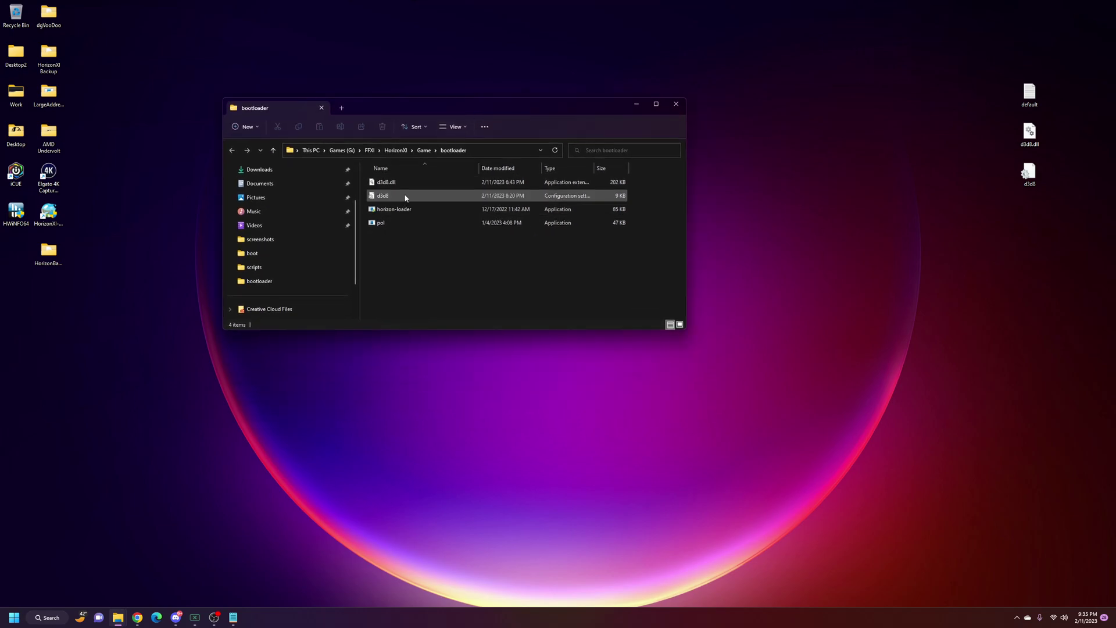
drag(402, 103, 403, 91)
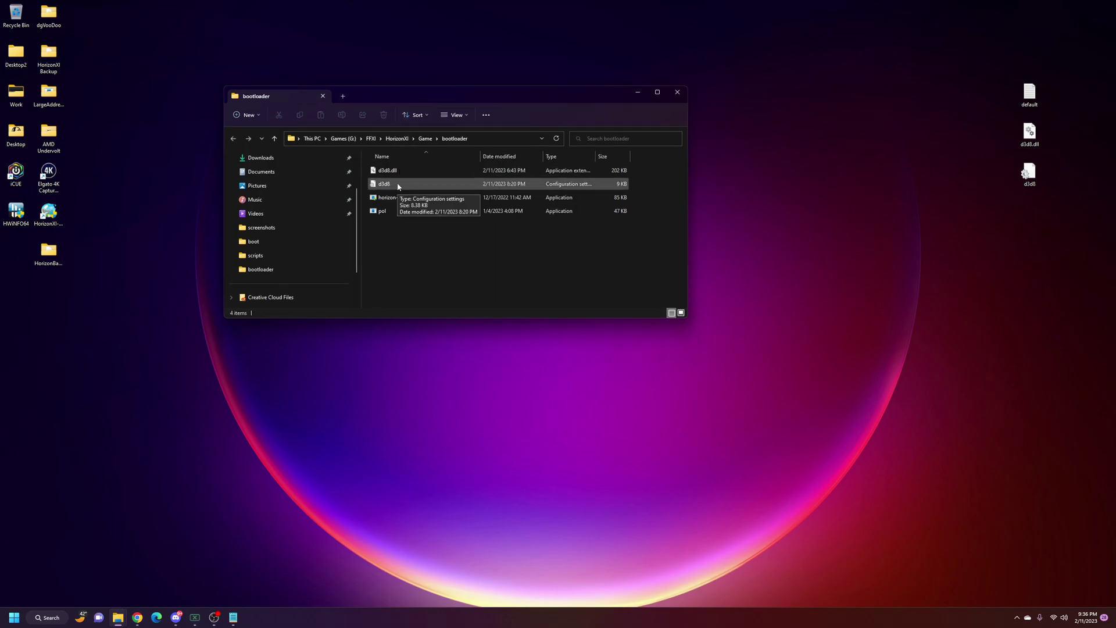
Open the d3d8 configuration file in Notepad, highlight the enabled option under Fix_ShadowZFighting, and minimize the file and its bootloader folder.
mouse_move(513, 86)
mouse_down()
mouse_move(513, 67)
mouse_move(501, 104)
mouse_up()
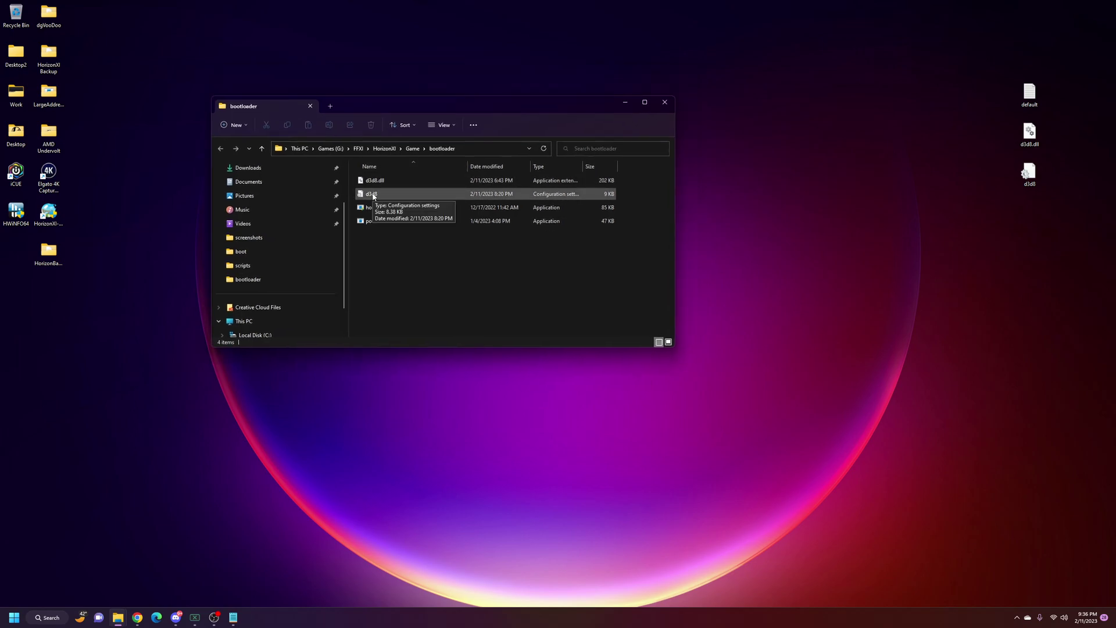
drag(581, 17, 636, 124)
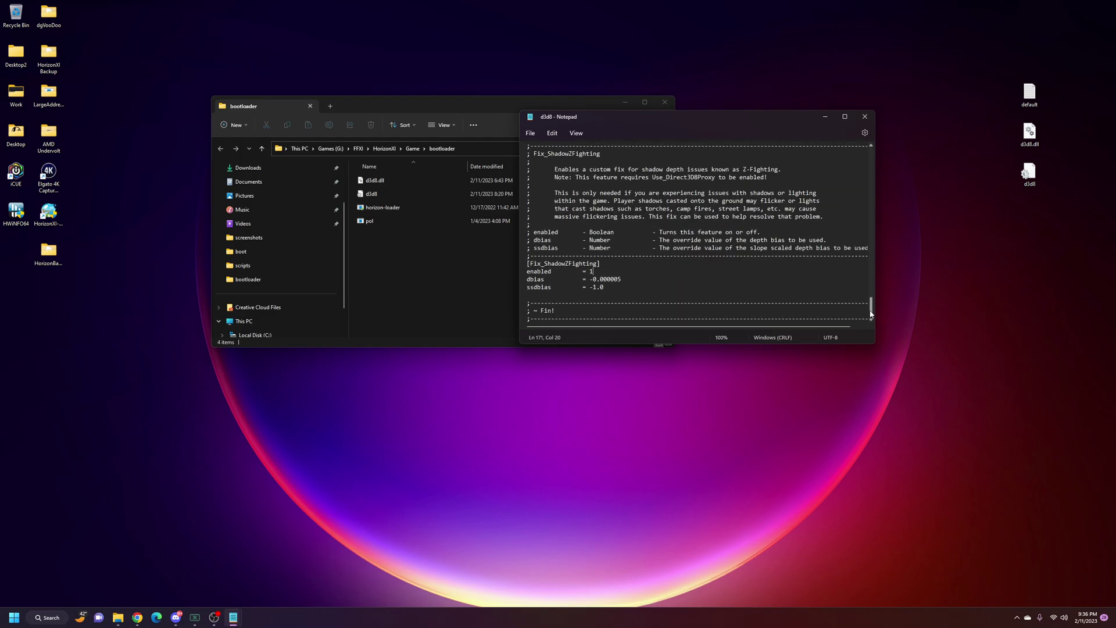
drag(530, 263, 596, 263)
drag(526, 272, 593, 271)
double_click(591, 271)
click(597, 271)
click(825, 117)
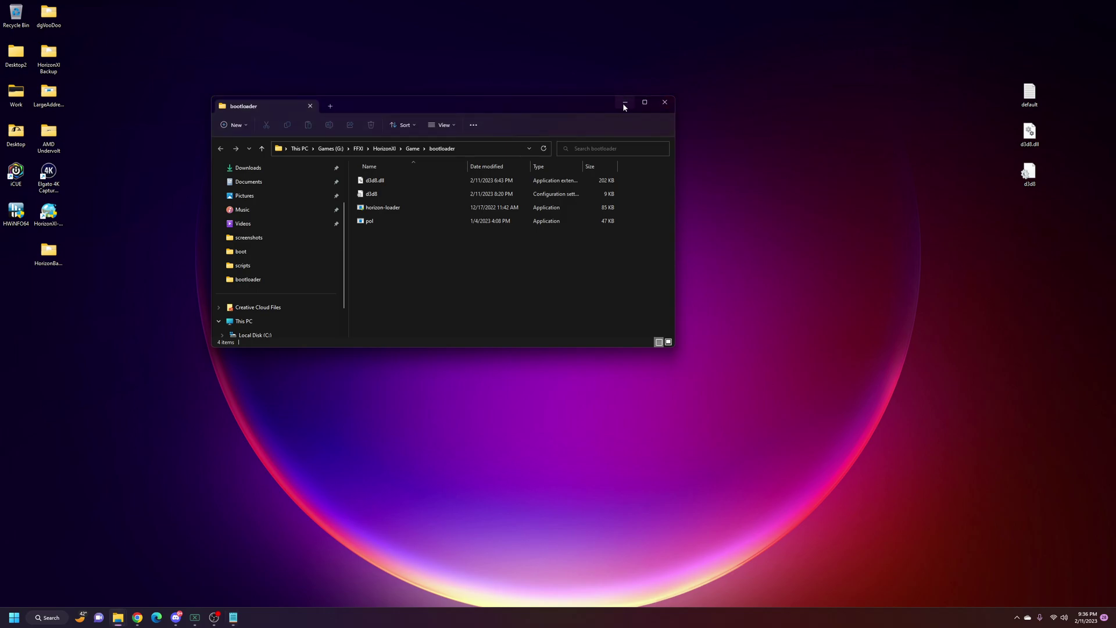
click(623, 105)
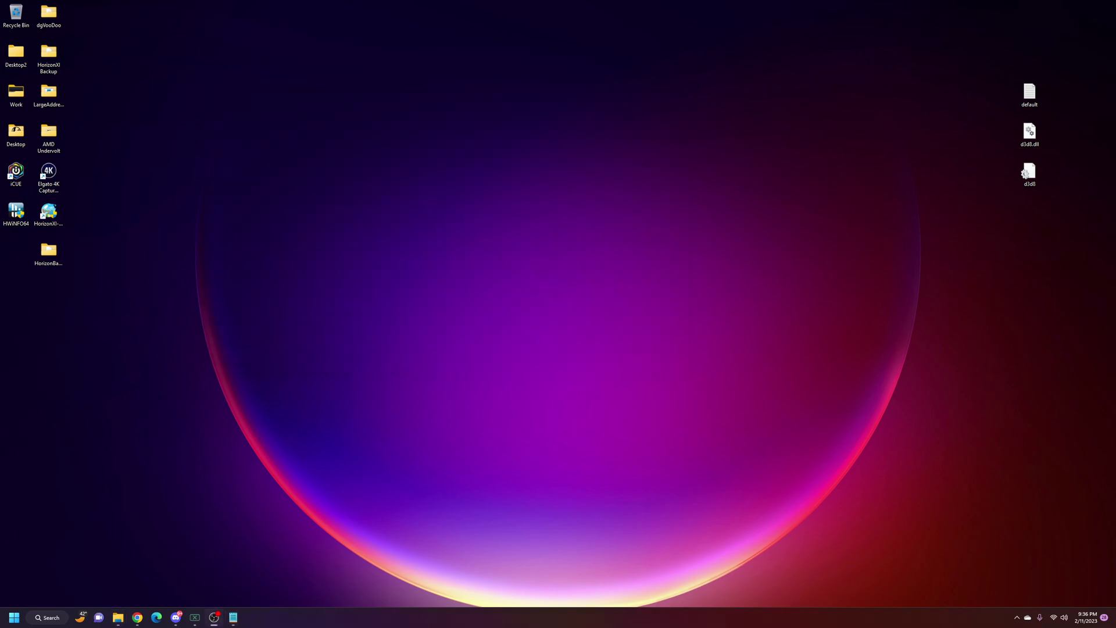
Bring up the scripts folder with its default script in Notepad and highlight the /fps and /drawdistance setworld lines.
click(118, 617)
drag(499, 6, 523, 146)
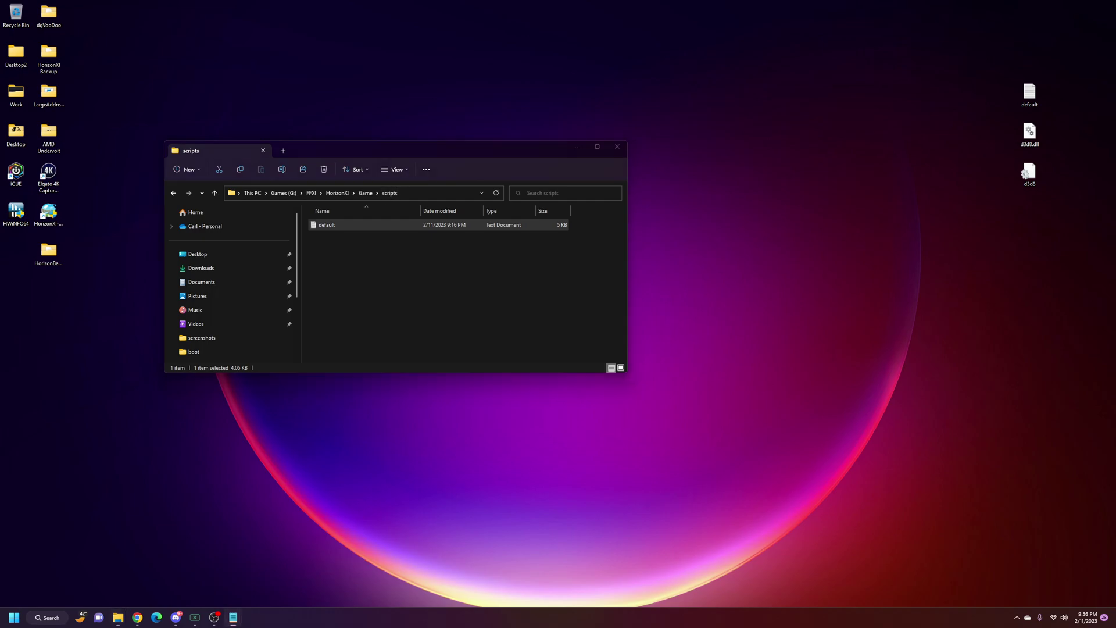
click(233, 617)
drag(372, 2, 666, 146)
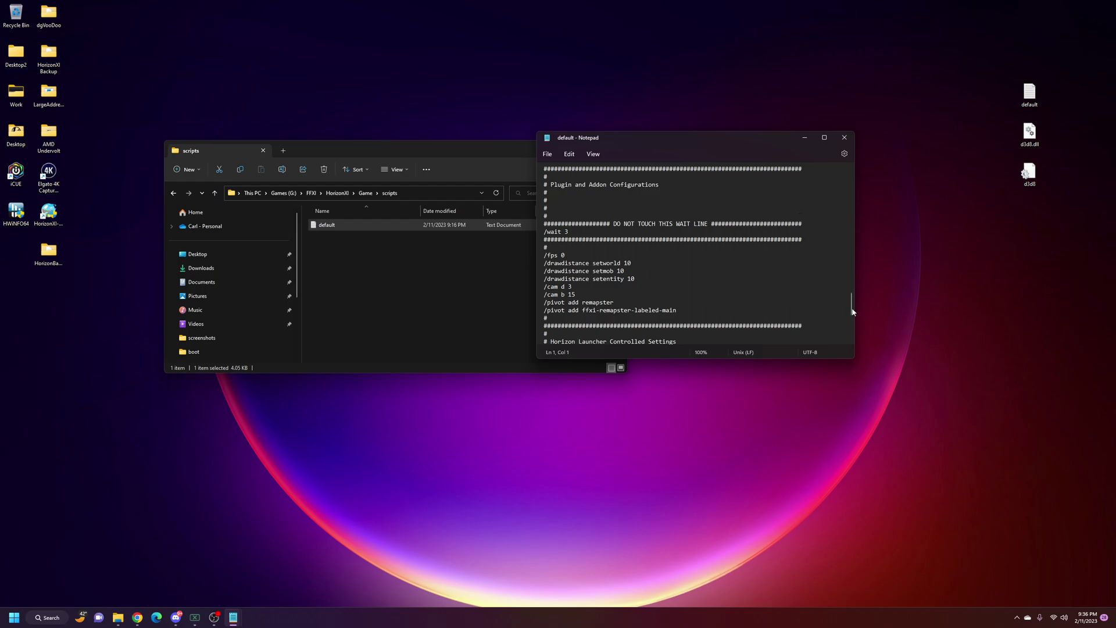
drag(544, 256, 566, 257)
drag(547, 262, 629, 262)
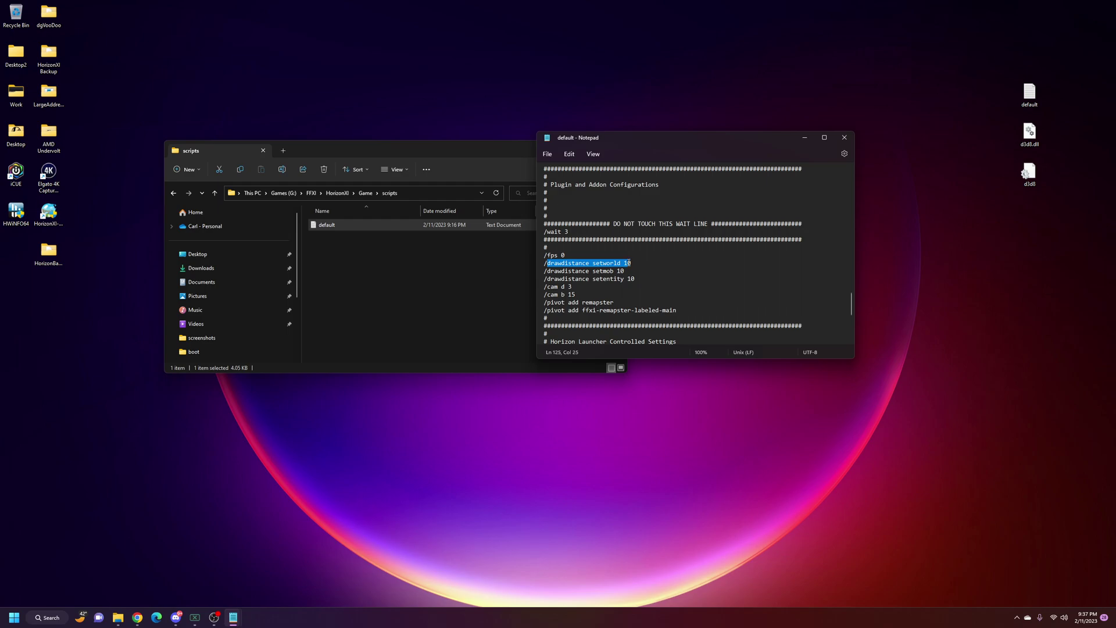
Point out the setworld, setmob and setentity draw distance commands, highlighting the setworld line while reviewing them.
click(592, 278)
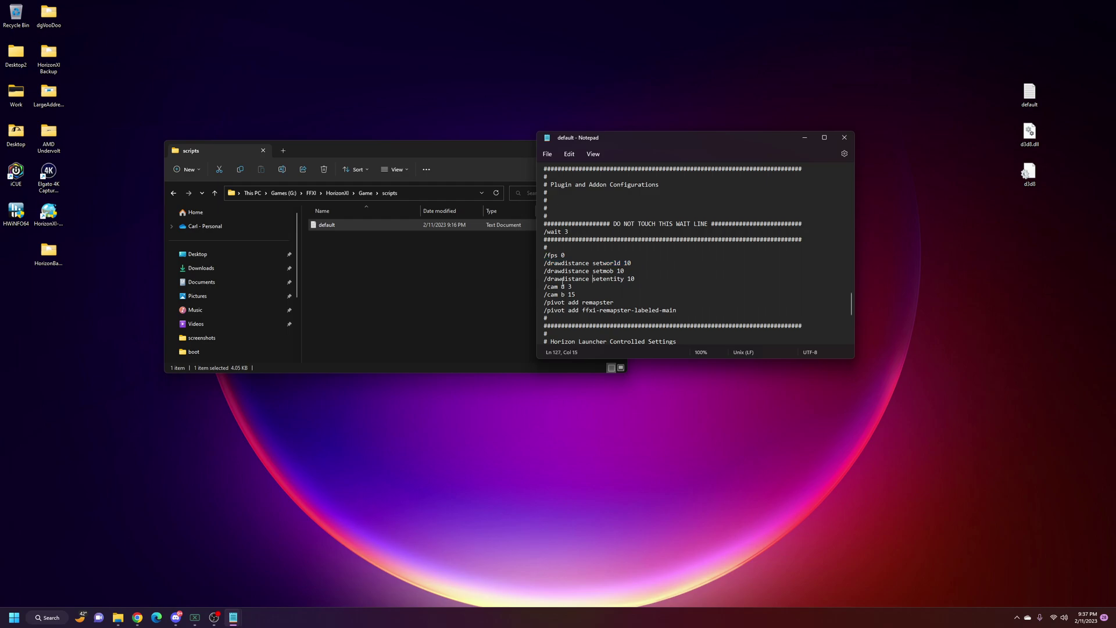
drag(549, 271, 631, 263)
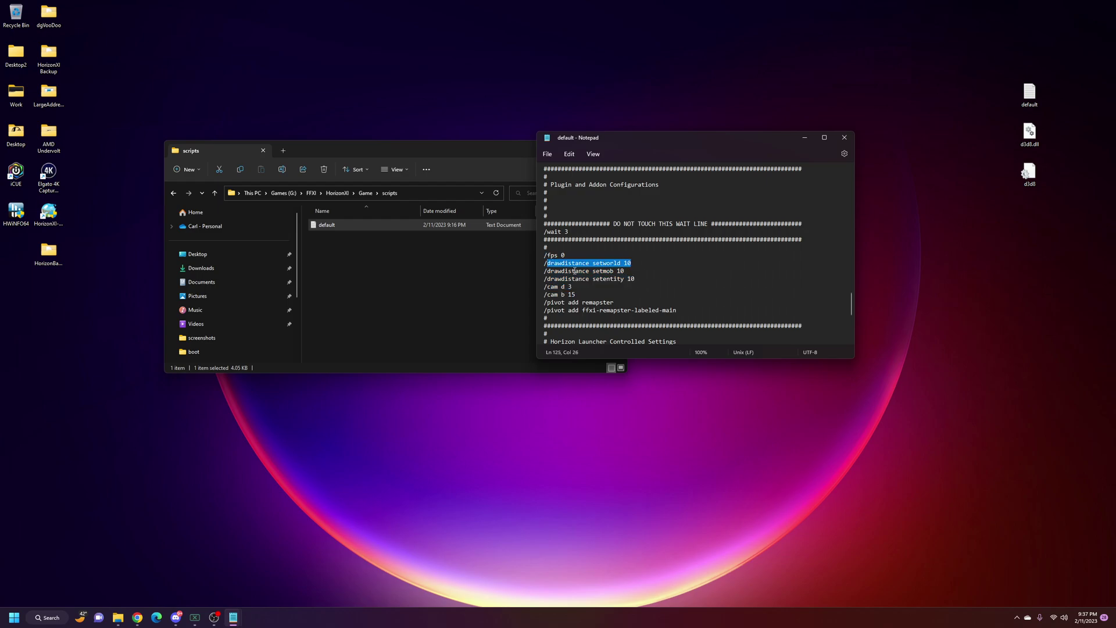
drag(546, 263, 634, 264)
drag(547, 263, 633, 261)
click(632, 263)
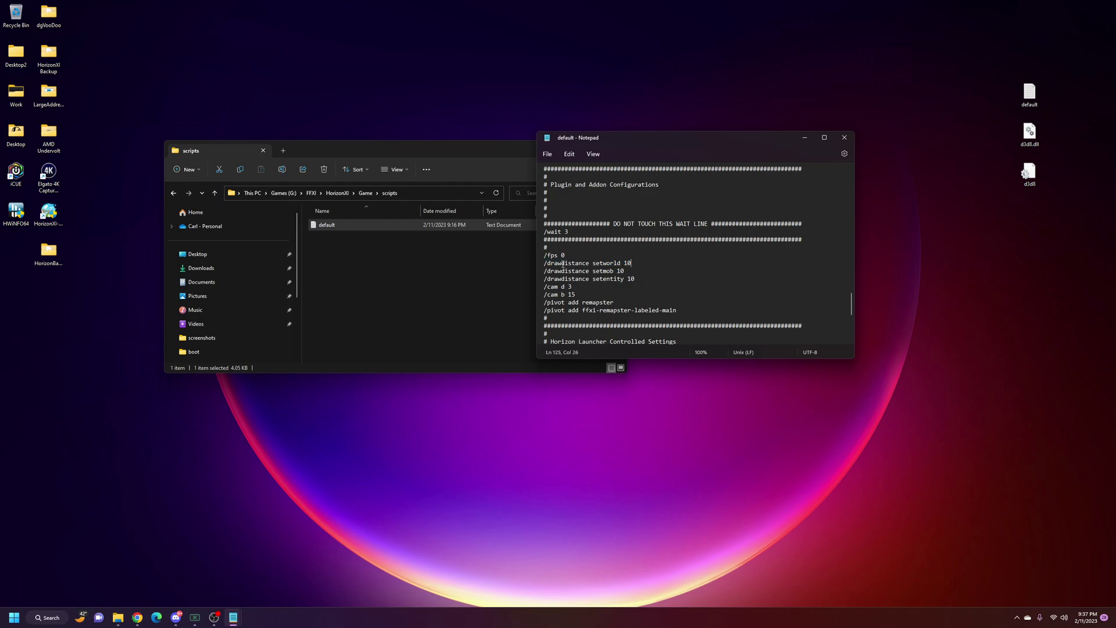
drag(546, 263, 633, 264)
click(621, 263)
drag(548, 263, 632, 263)
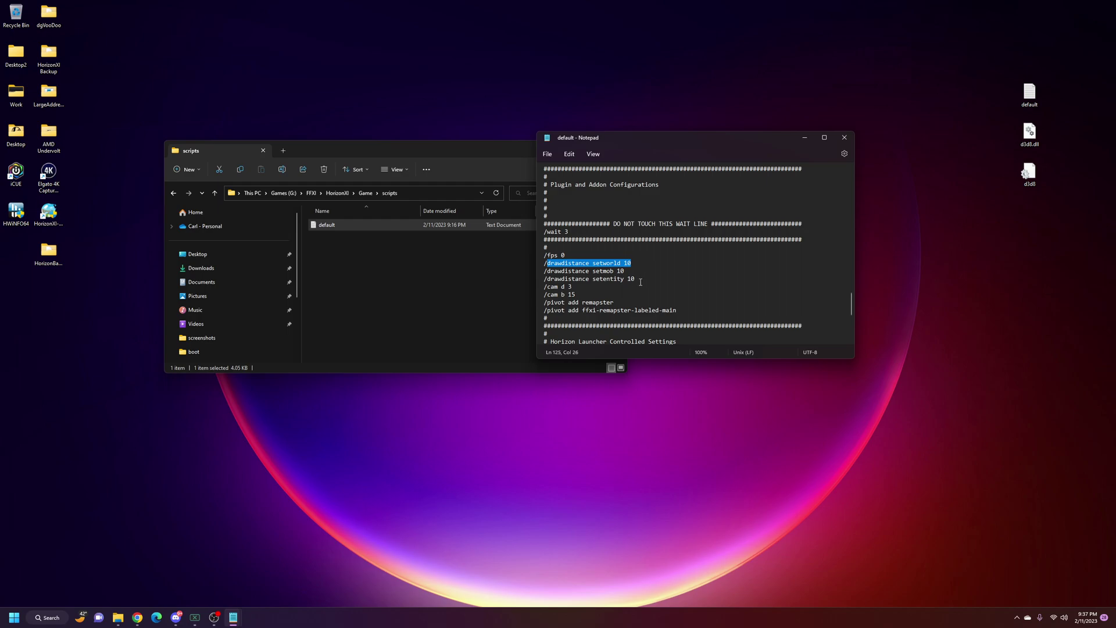
Highlight the pivot remapster line and the /fps value in the default script, and minimize the script and scripts folder.
drag(547, 286, 614, 302)
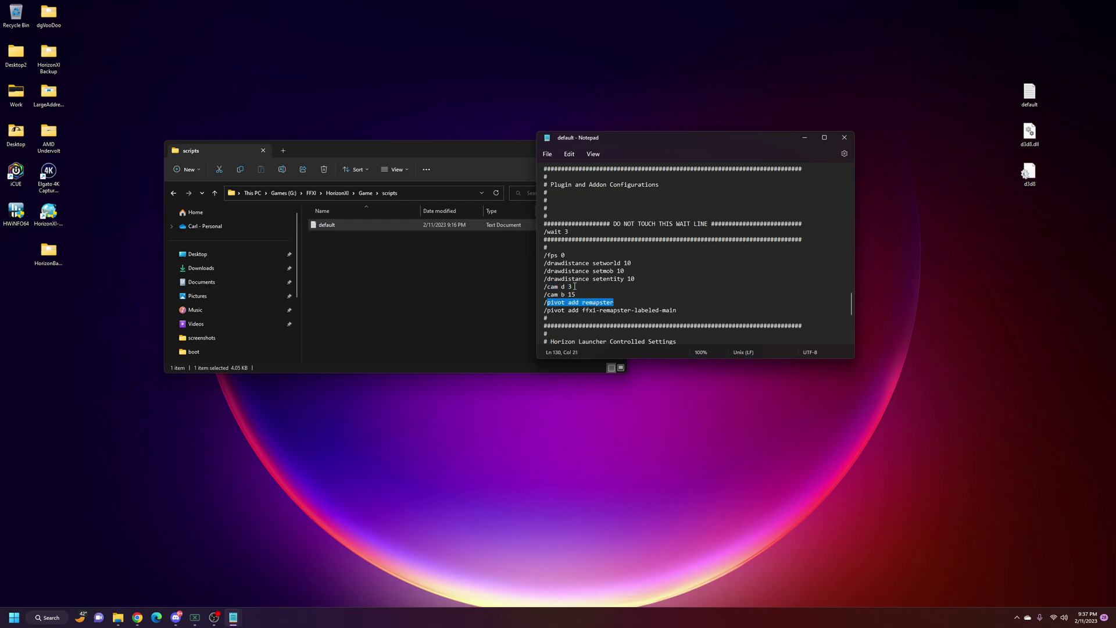
drag(683, 138, 581, 178)
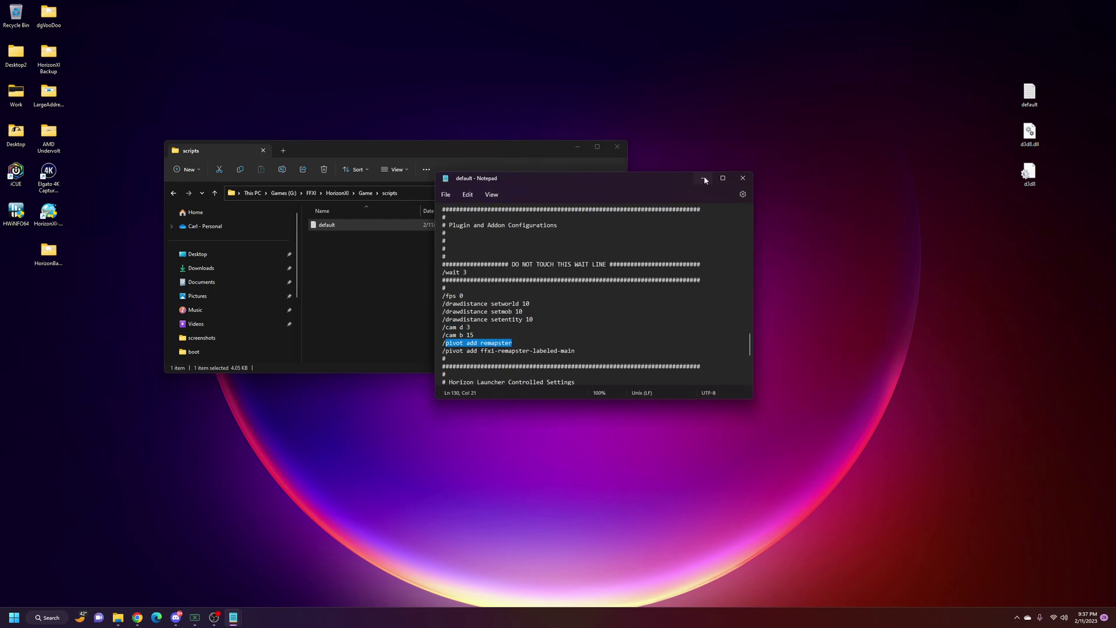
mouse_move(443, 296)
mouse_down()
mouse_move(488, 303)
mouse_move(448, 296)
mouse_up()
click(465, 299)
click(465, 296)
drag(464, 296, 455, 296)
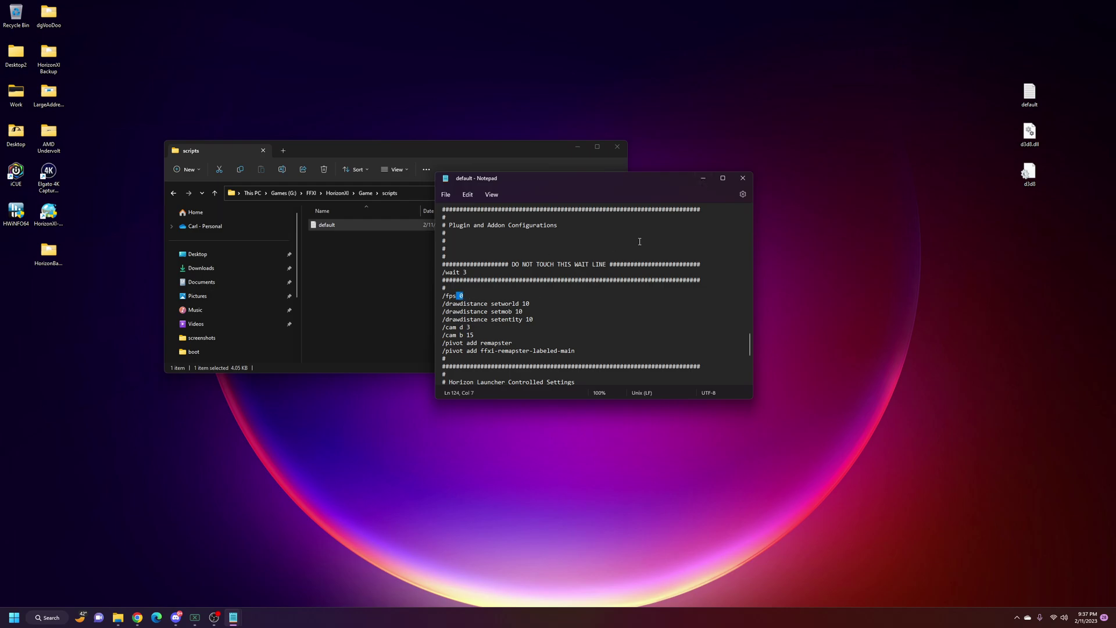
click(703, 179)
click(577, 149)
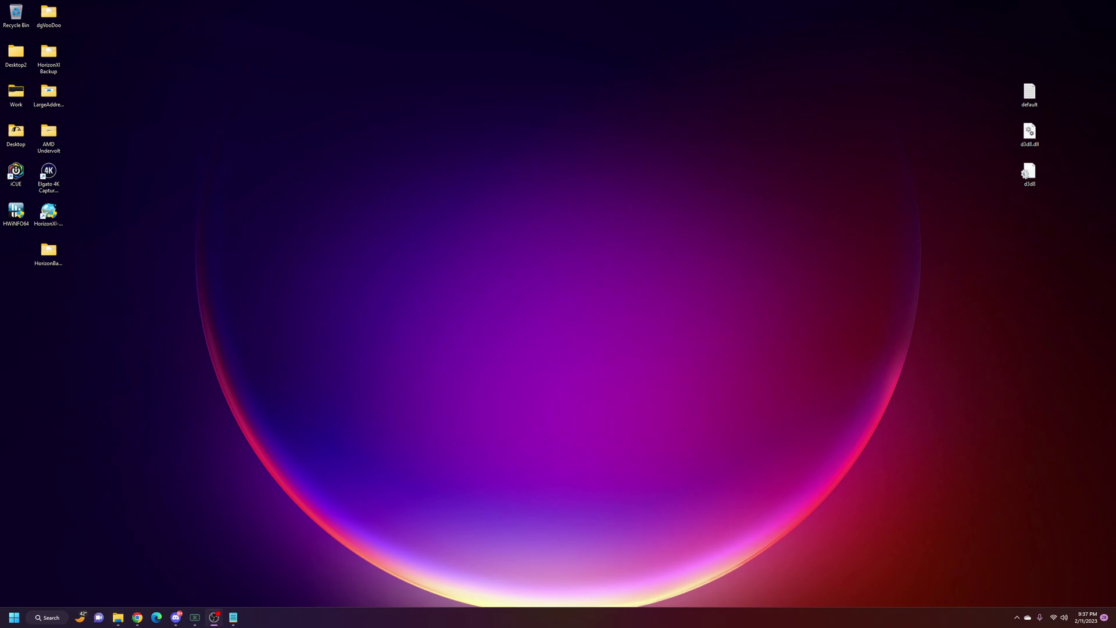
Bring up the Notepad resolution notes, launch the Horizon Launcher from the desktop and open its settings.
click(233, 617)
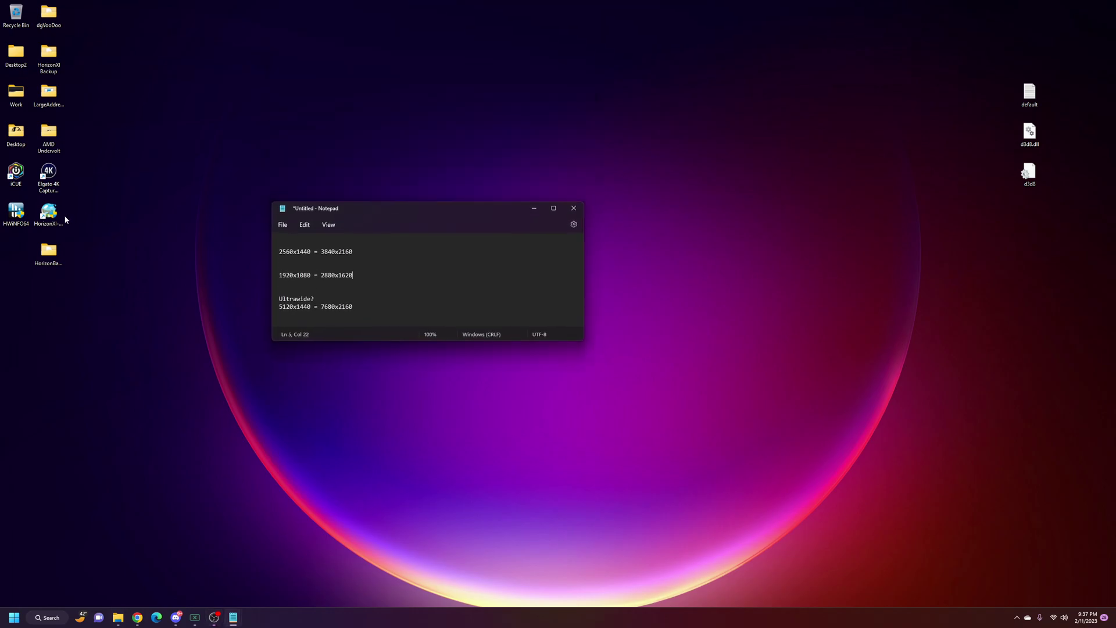
double_click(52, 219)
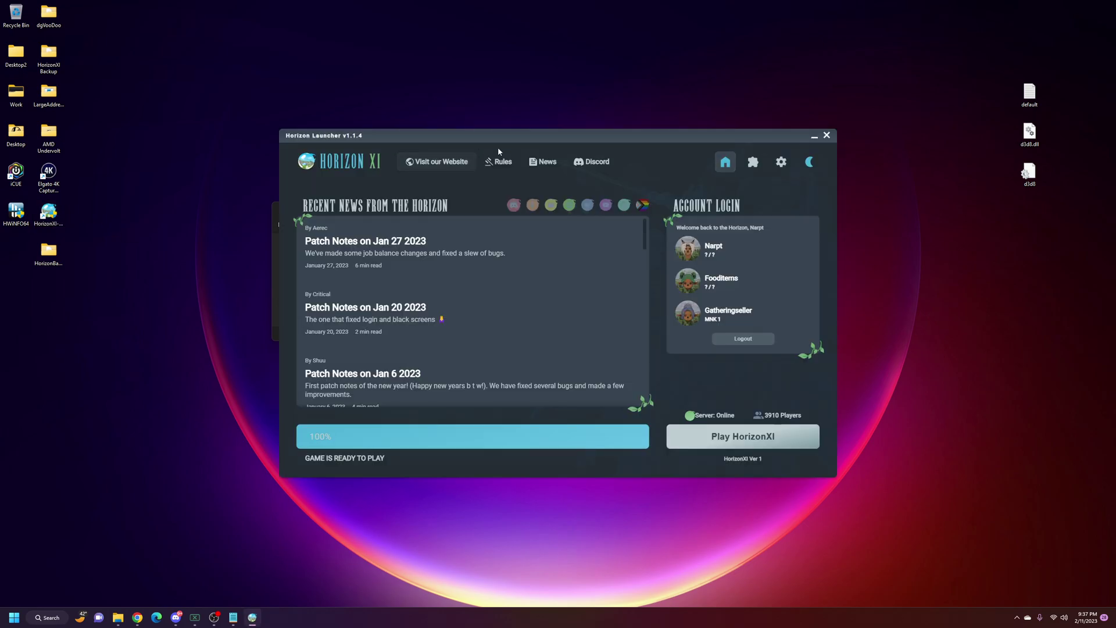
click(752, 162)
click(781, 161)
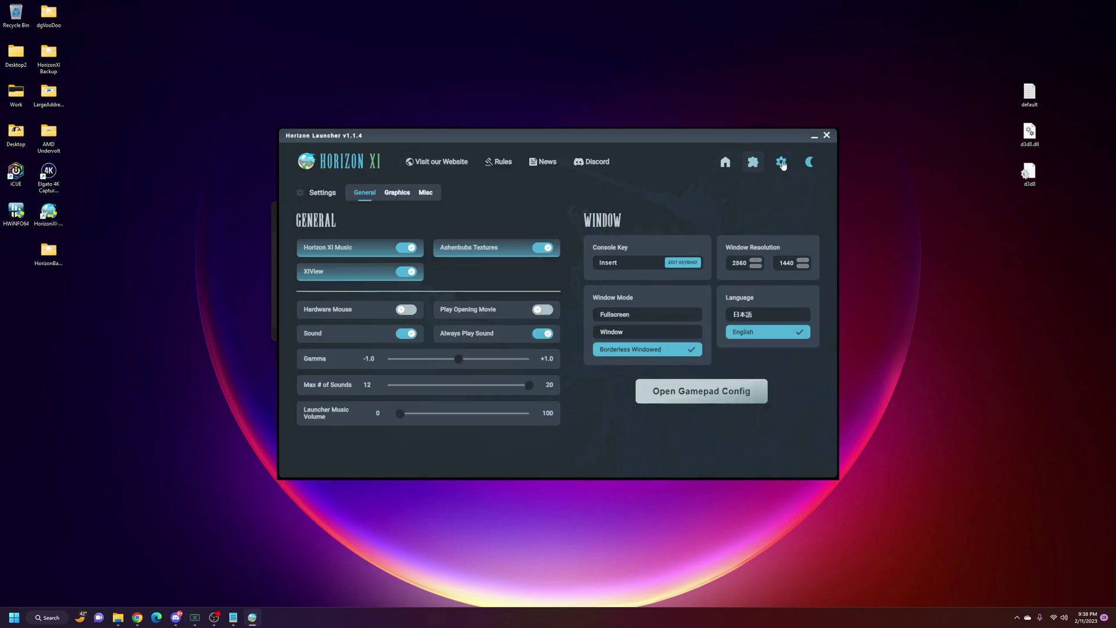
Show the launcher's Graphics settings and place the launcher and the Notepad resolution notes side by side.
click(397, 193)
drag(535, 137, 709, 185)
click(372, 209)
drag(372, 211, 162, 173)
drag(545, 189, 467, 172)
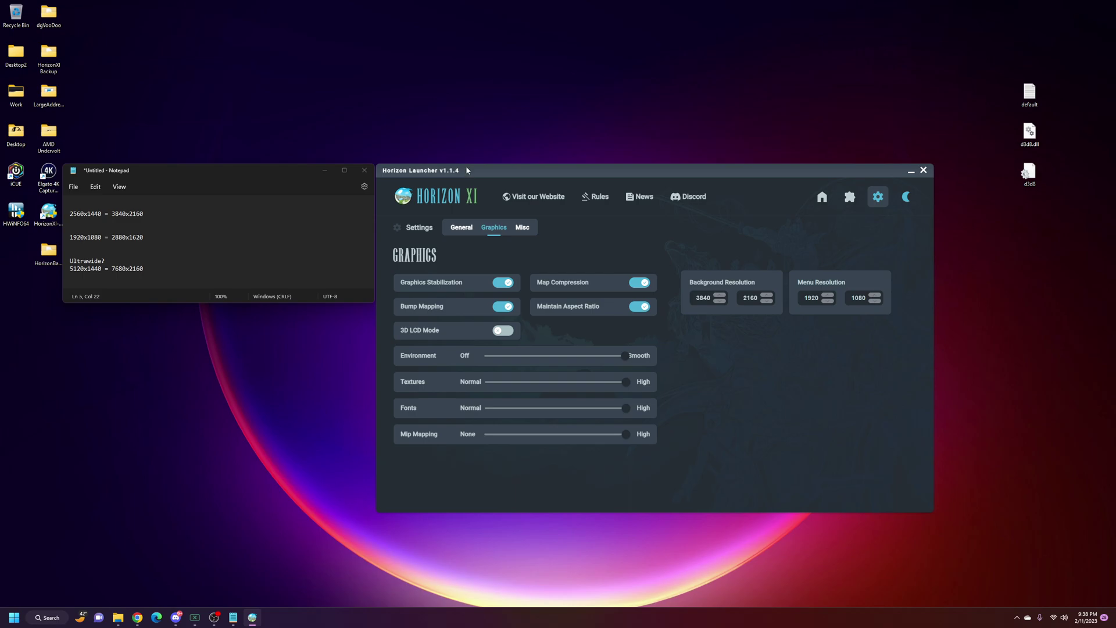
drag(466, 166, 466, 167)
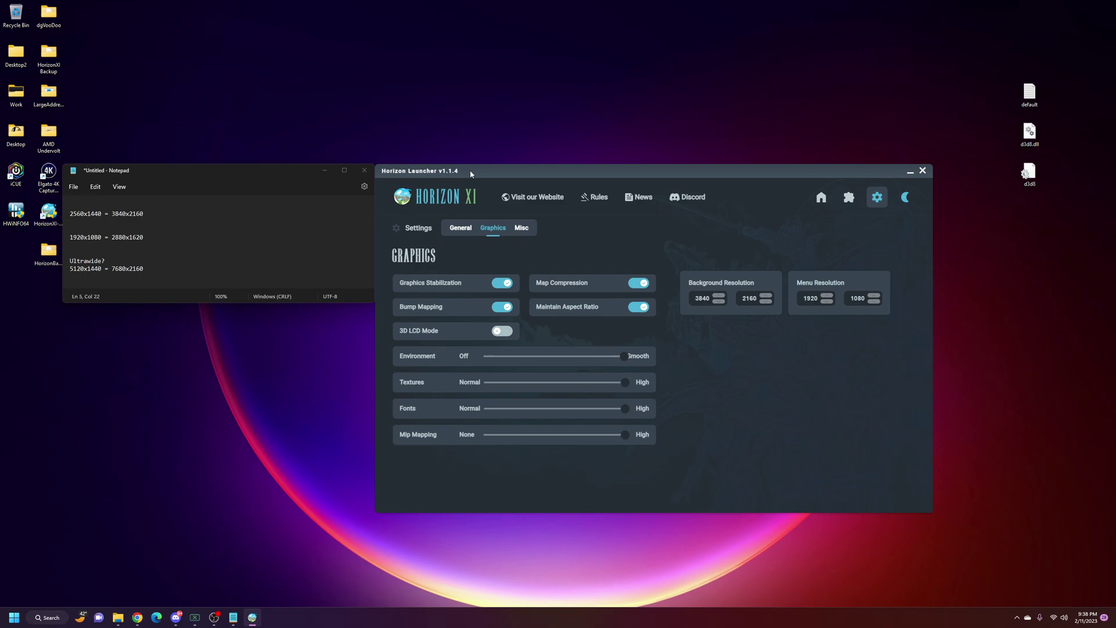
drag(552, 181, 514, 170)
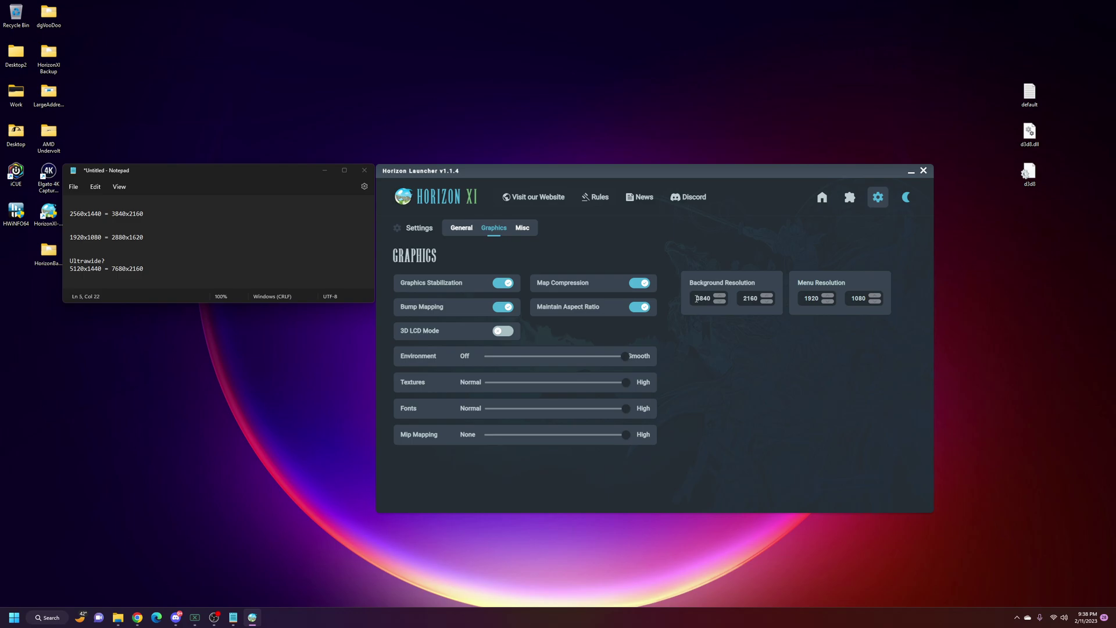
Highlight the background resolution pairs for 2560x1440, 1920x1080 and 5120x1440 ultrawide in the notes and compare them with the launcher's graphics settings.
drag(70, 214, 145, 214)
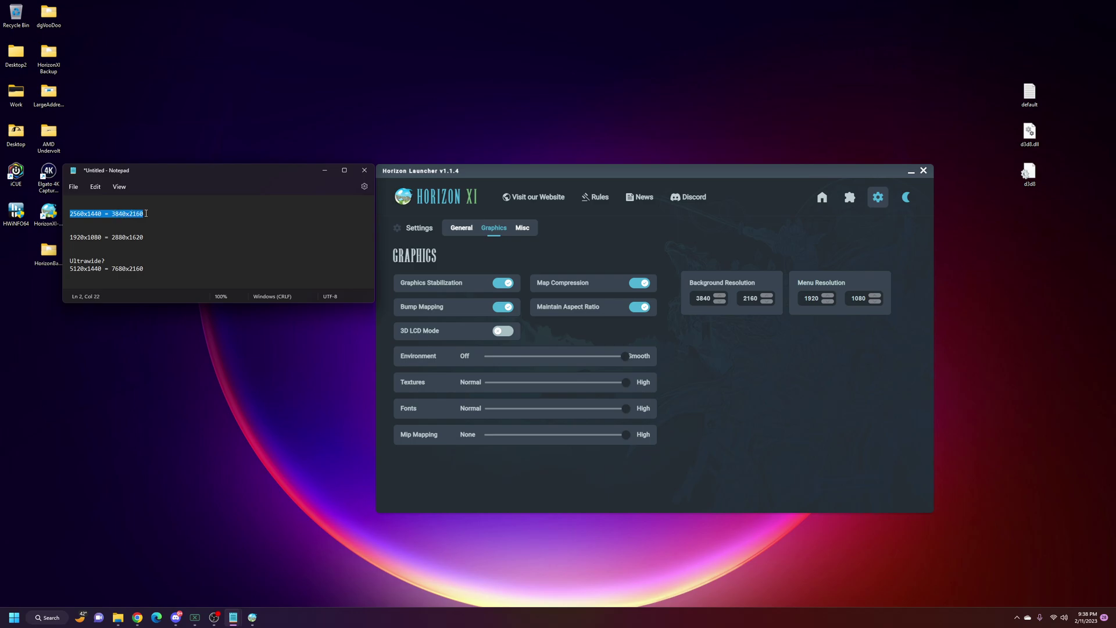
click(133, 214)
drag(113, 214, 144, 213)
click(162, 225)
click(126, 222)
drag(71, 237, 145, 238)
click(108, 261)
triple_click(73, 270)
click(68, 270)
drag(71, 268, 146, 269)
click(113, 268)
click(168, 268)
mouse_move(626, 439)
Start HorizonXI from the launcher's home page, accept the user agreement and proceed to character selection to enter the game.
click(822, 198)
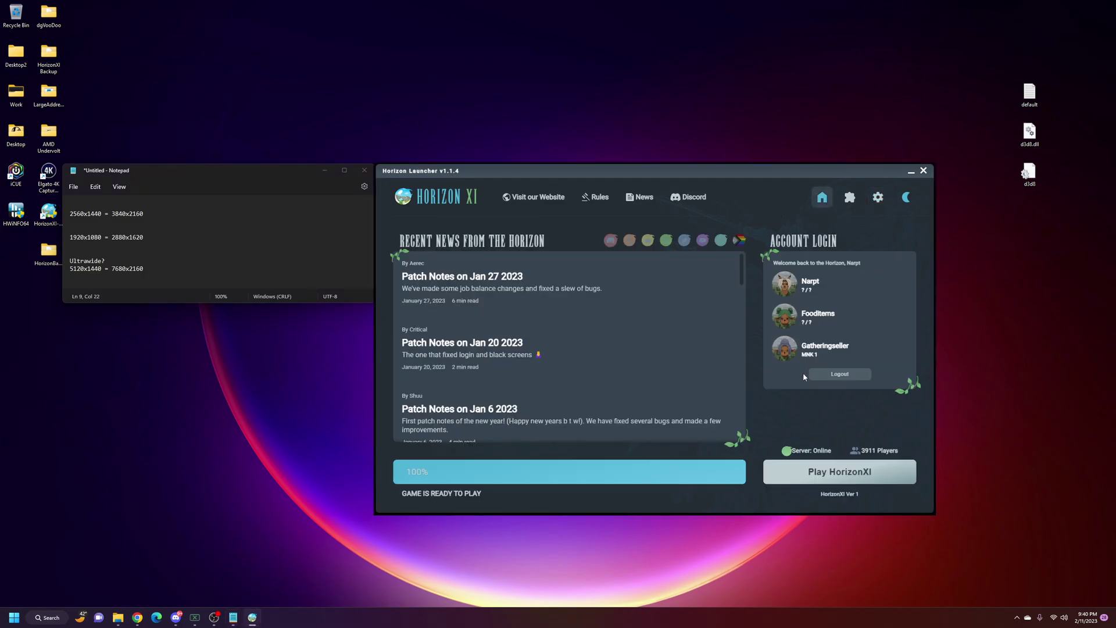
click(829, 480)
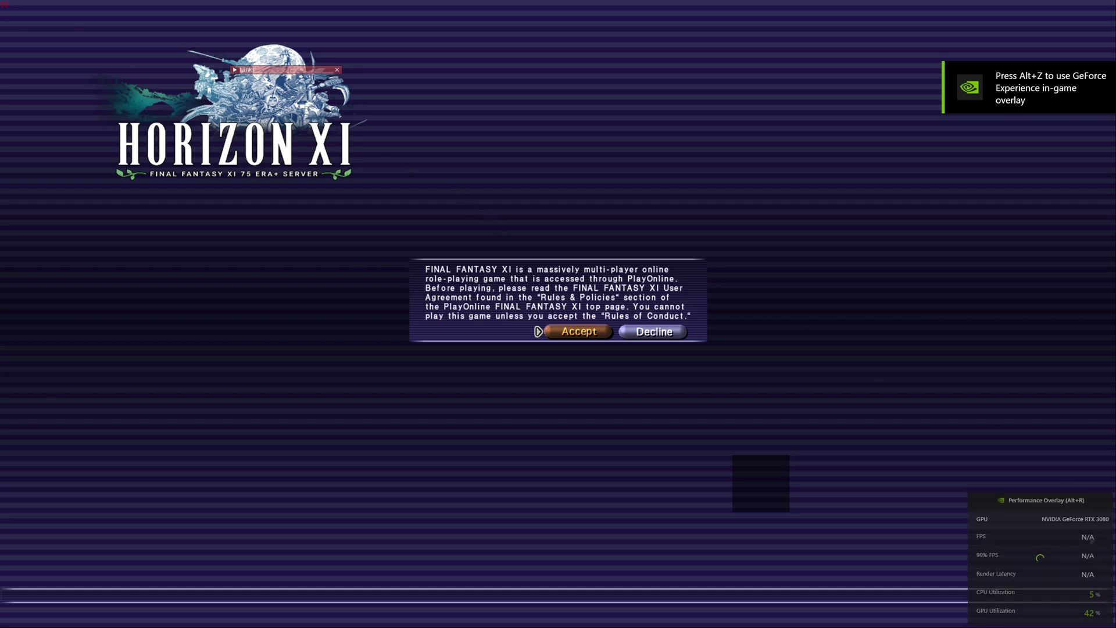
click(574, 330)
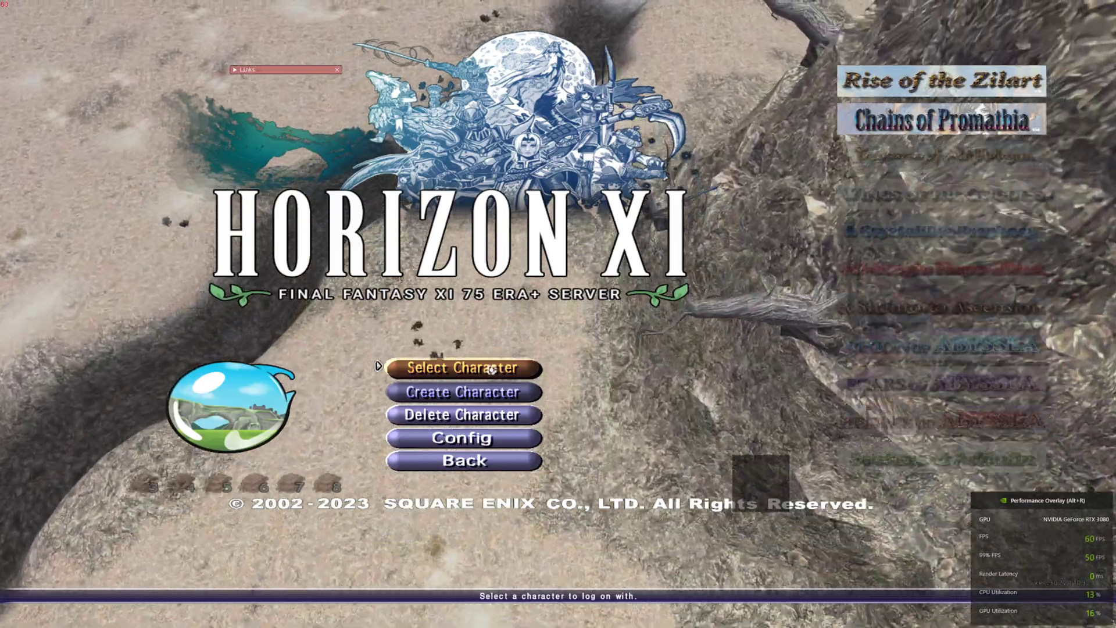
click(491, 369)
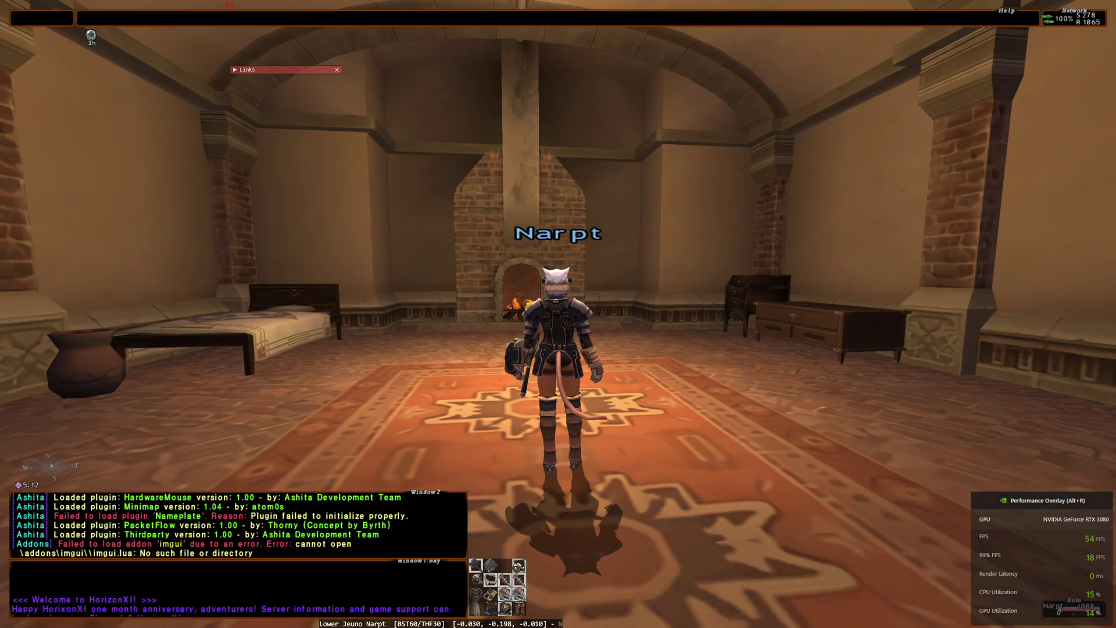
Run the character around the room and turn the camera to check the in-game graphics and performance overlay.
key(w)
key(a)
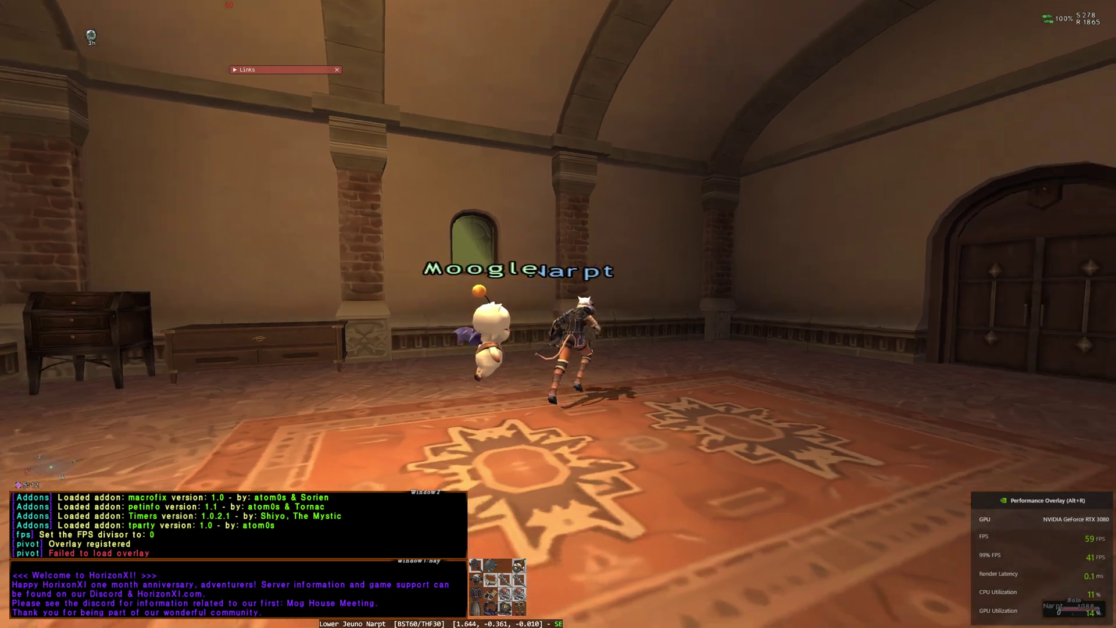
key(w)
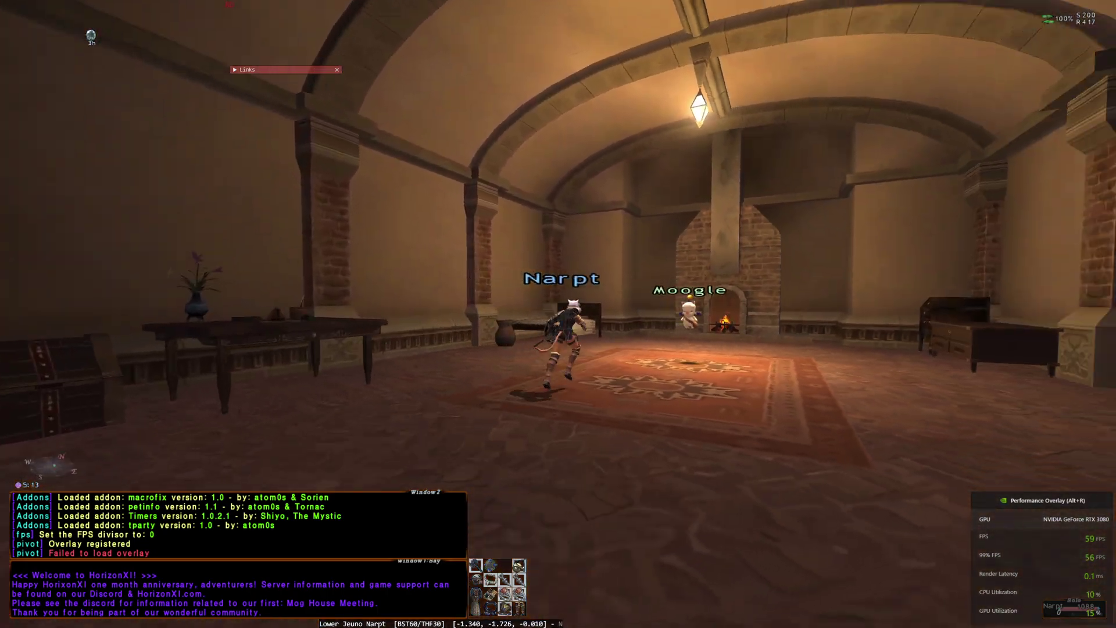
key(w)
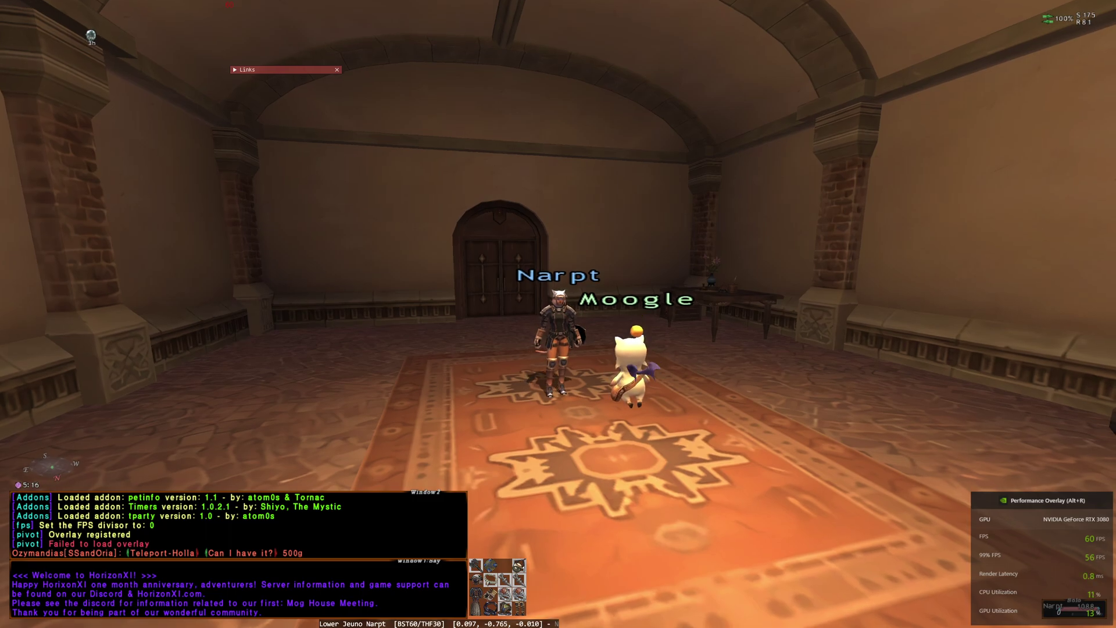
key(Left)
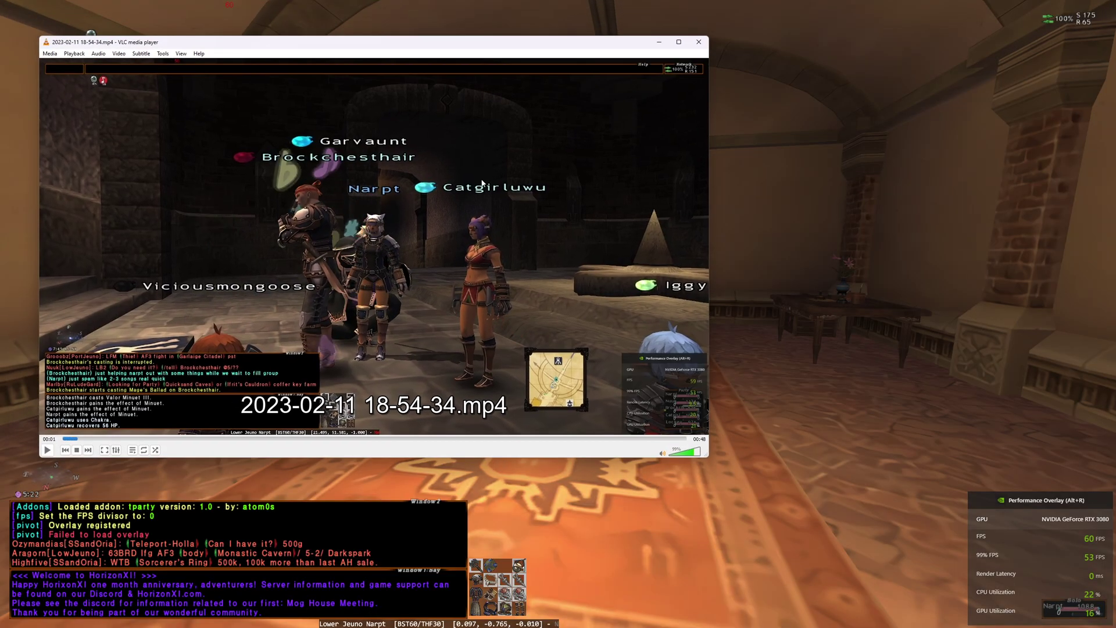
double_click(472, 42)
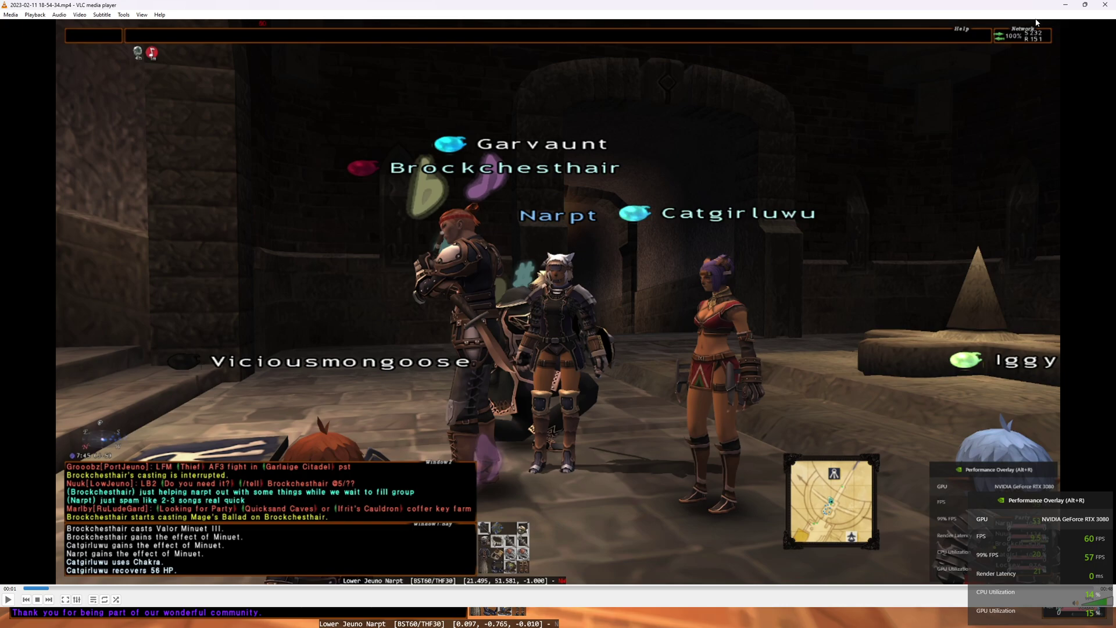
double_click(878, 162)
right_click(731, 335)
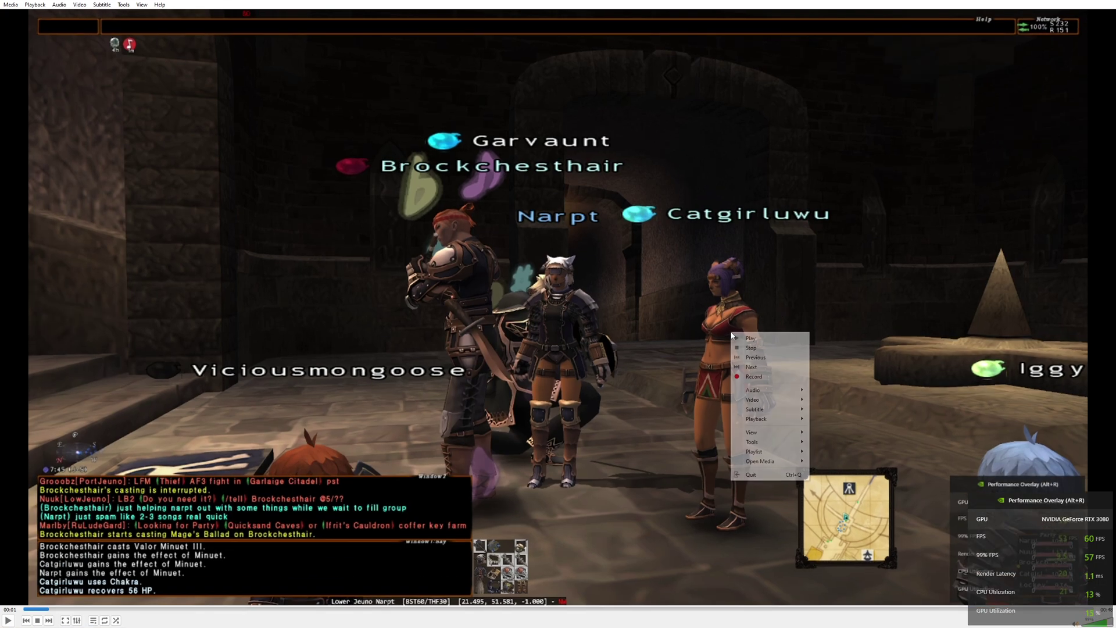
mouse_move(767, 431)
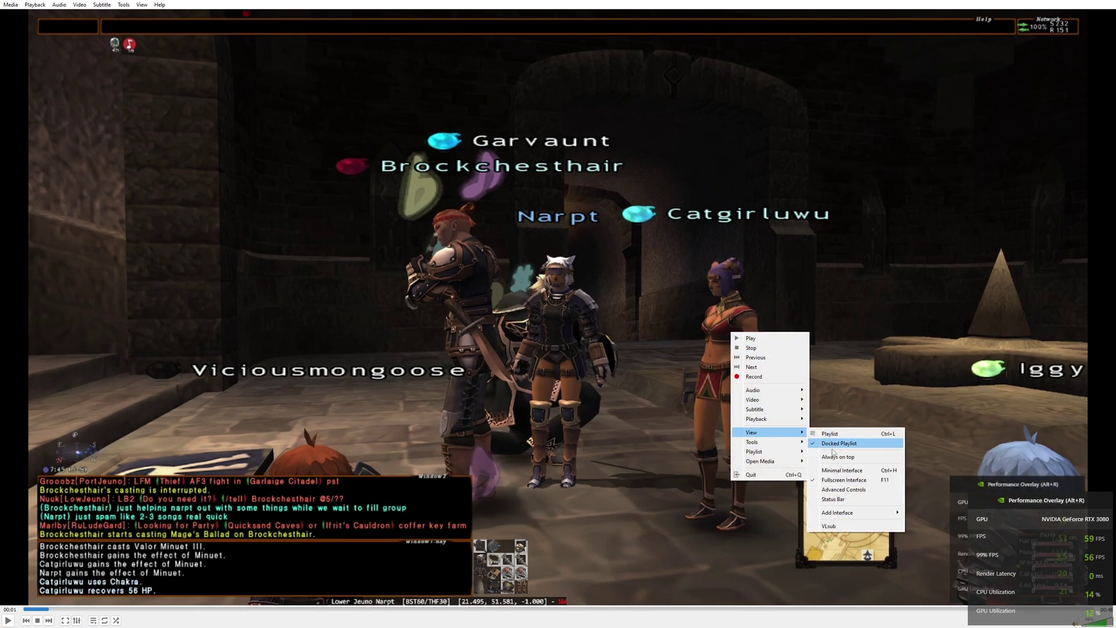
click(839, 480)
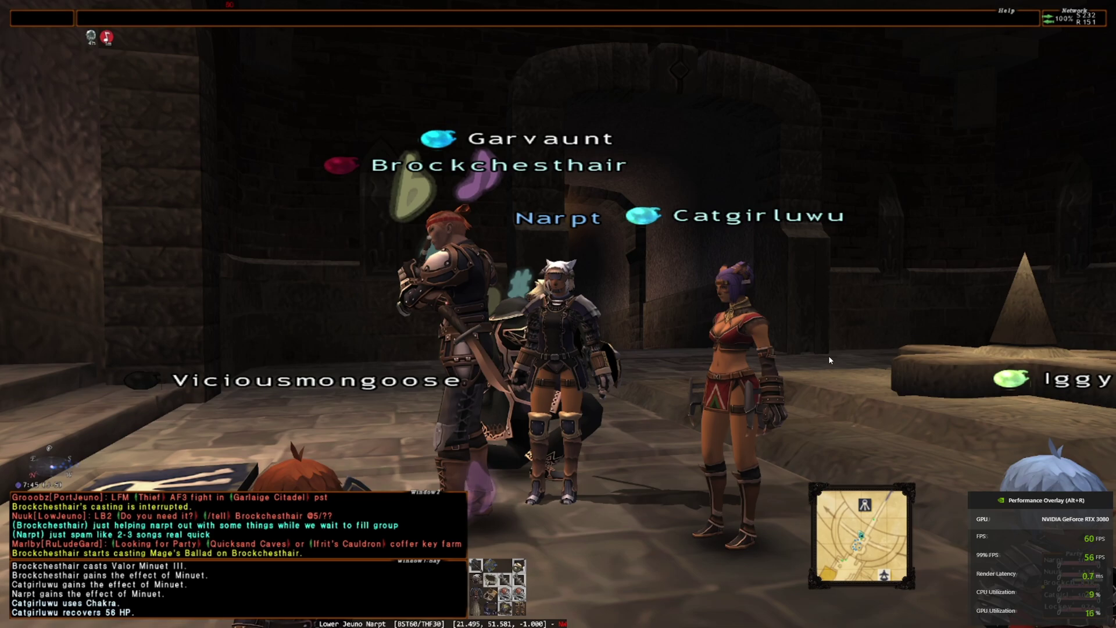
key(s)
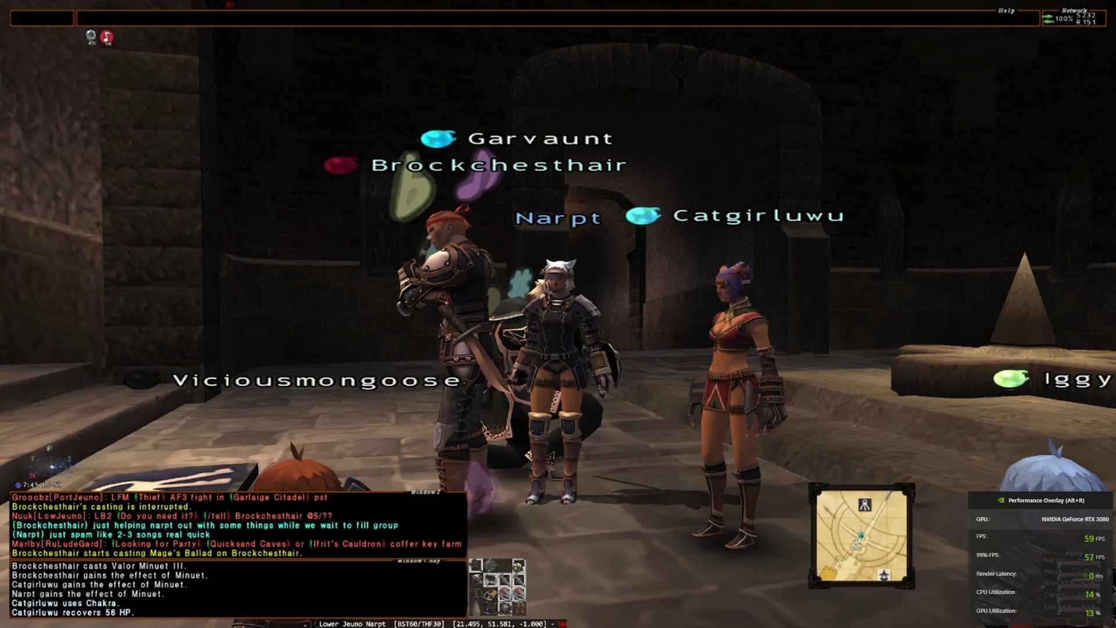